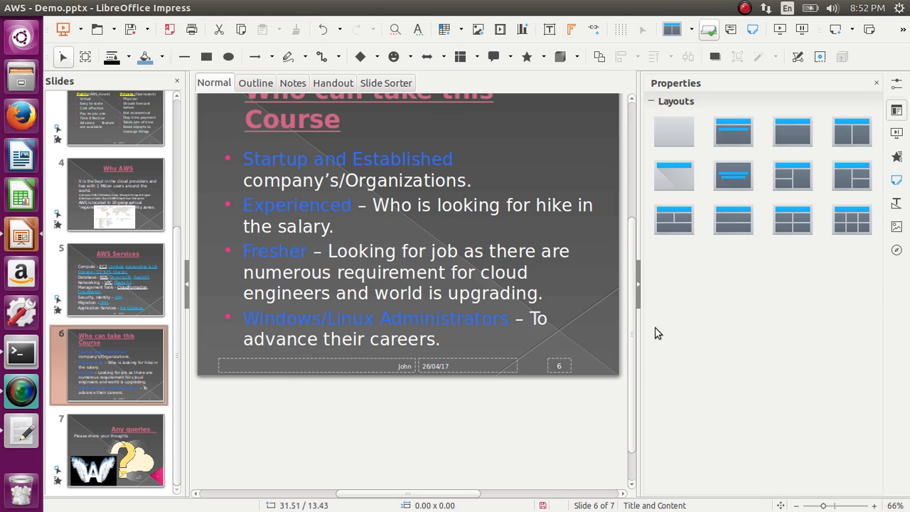
Minimize the AWS - Demo.pptx presentation and switch to the Firefox web browser
left_click_drag(635, 329, 634, 144)
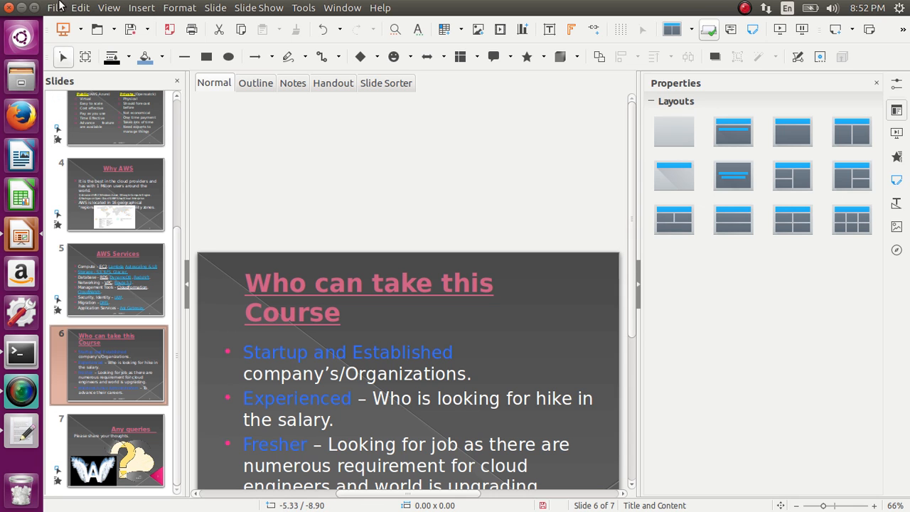
left_click(23, 7)
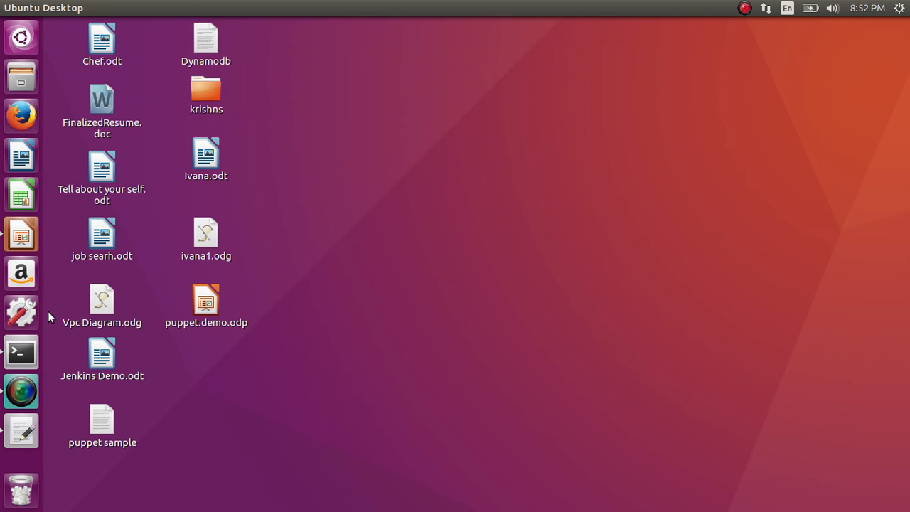
left_click(6, 125)
left_click(20, 124)
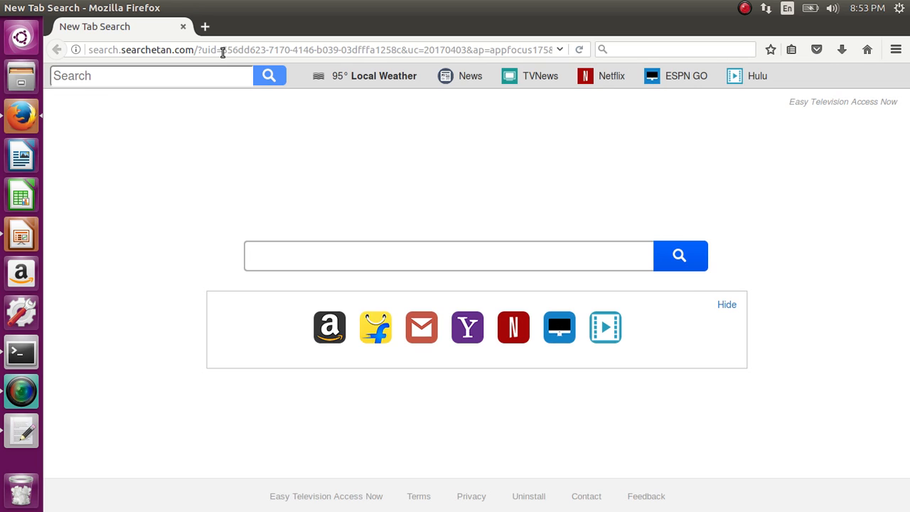
Replace the current web address with aws.amazon.com and load the Amazon Web Services home page
left_click(223, 52)
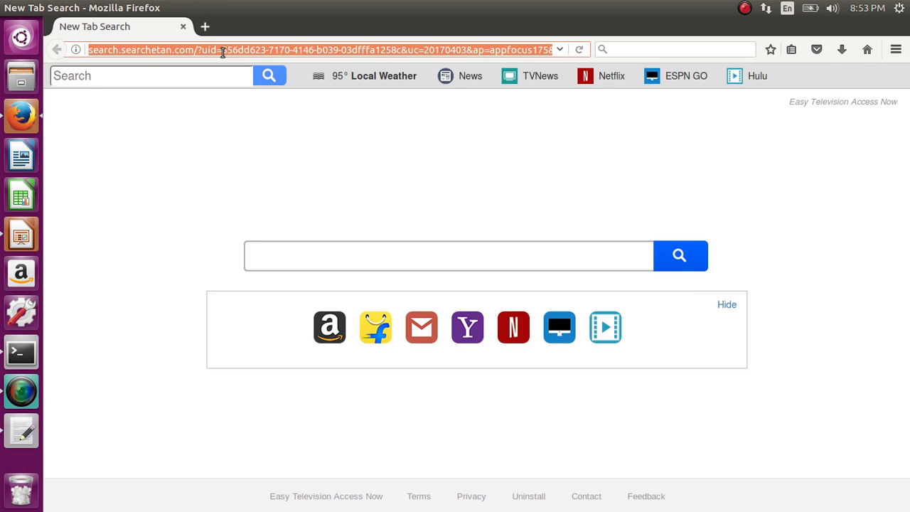
key("BackSpace")
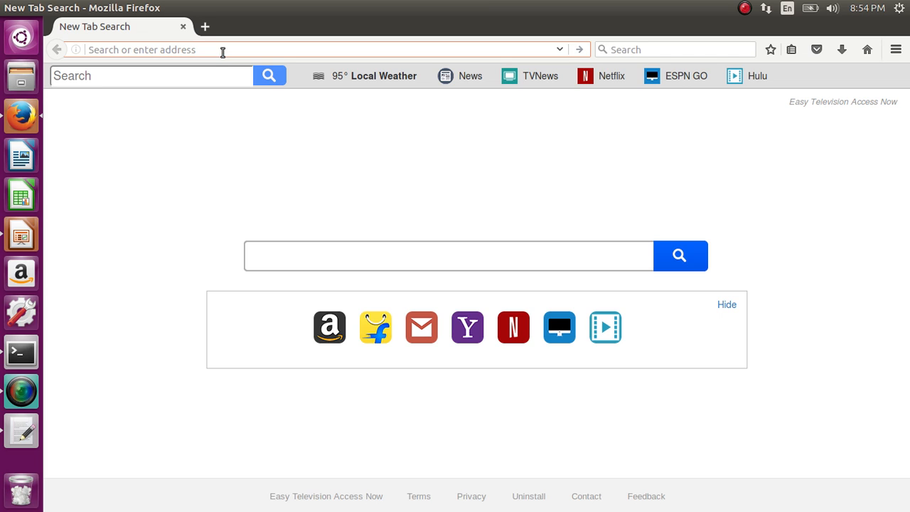
type("aws.")
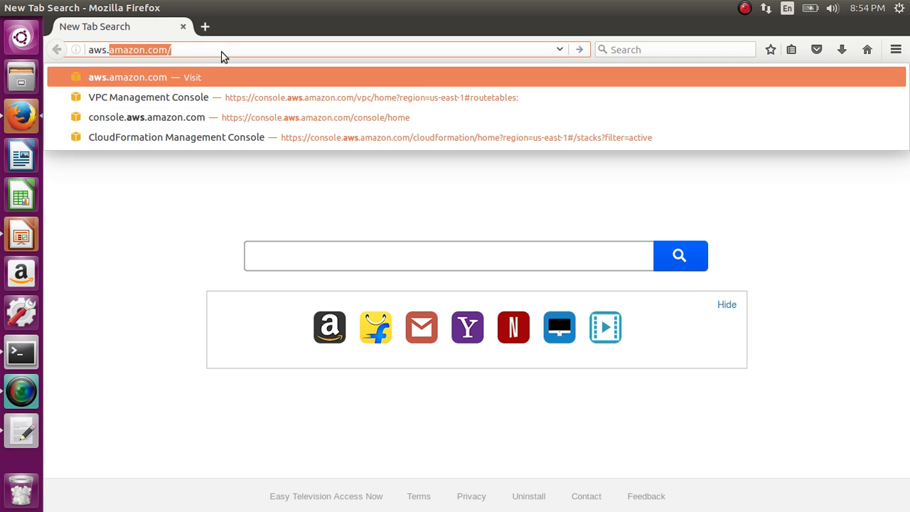
left_click(222, 51)
key("Return")
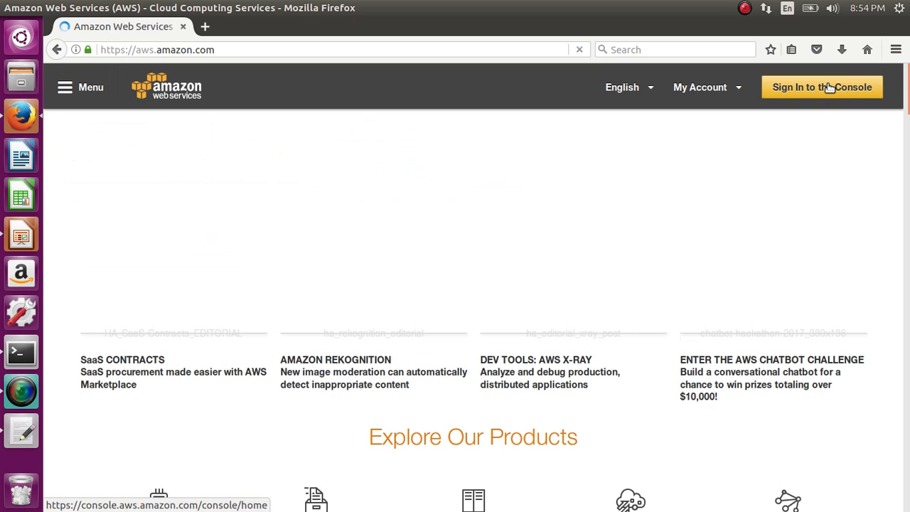
Sign in to the AWS console as a returning user with the account e-mail and password
left_click(829, 87)
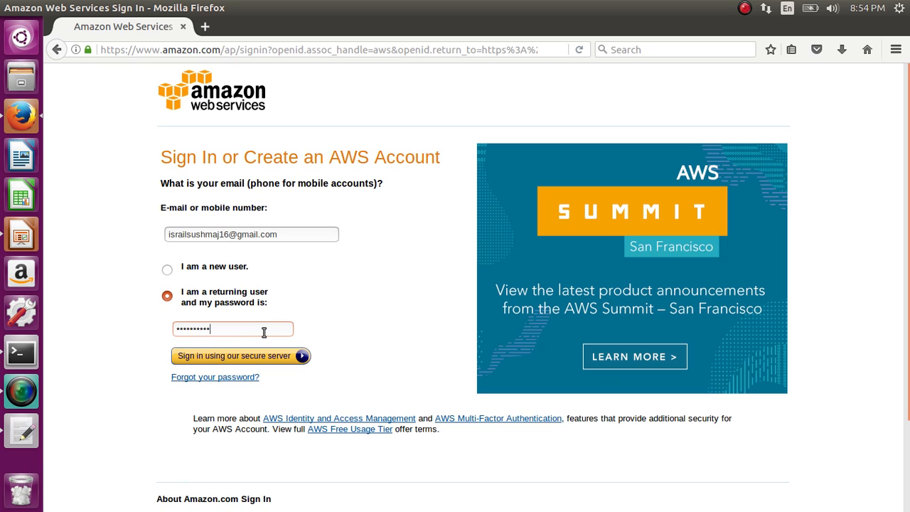
left_click(261, 354)
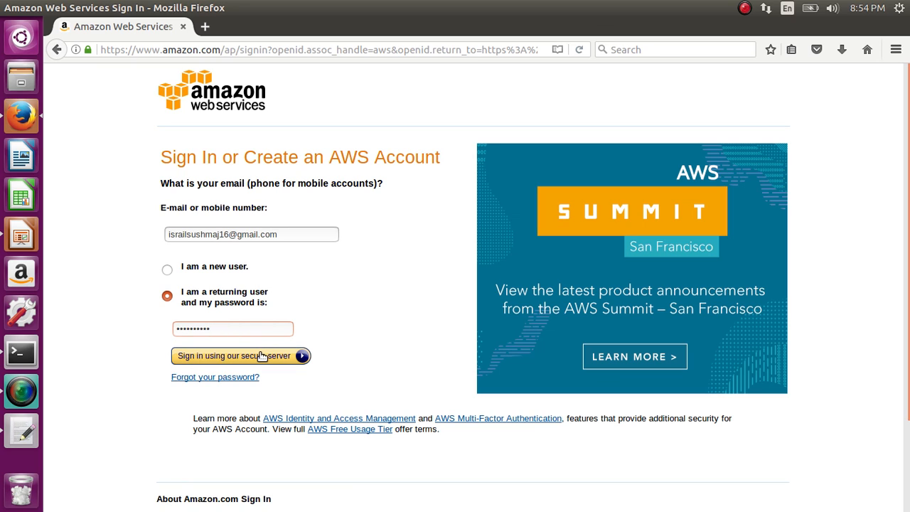
left_click(261, 355)
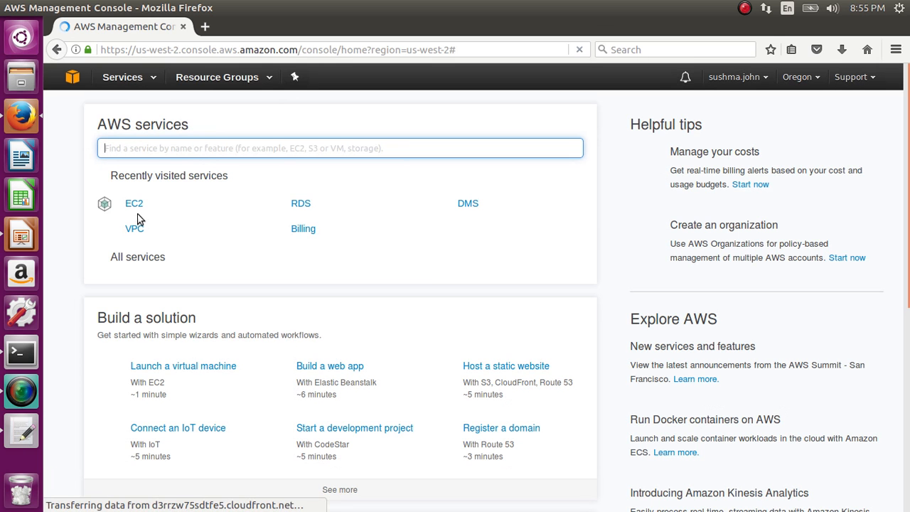
Open the full list of AWS services and examine the service groups, from Compute and Storage to Migration and Messaging
left_click(146, 77)
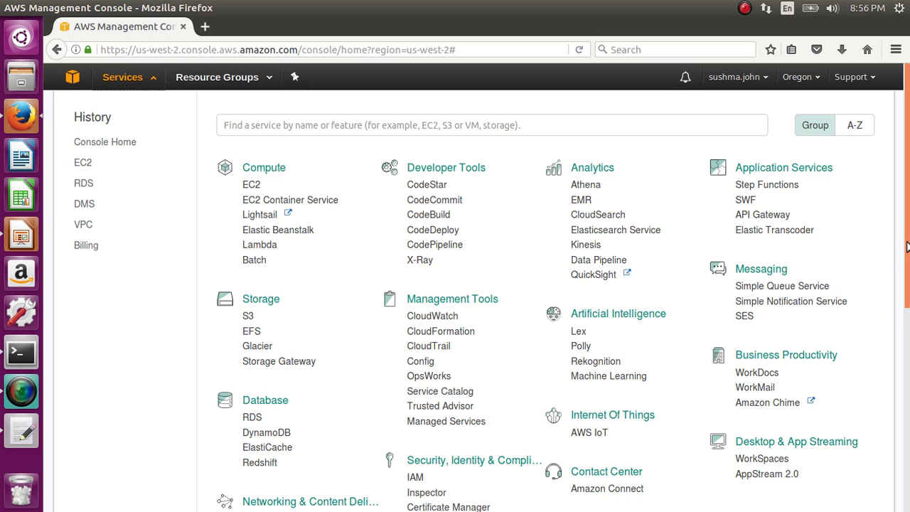
left_click_drag(908, 245, 908, 304)
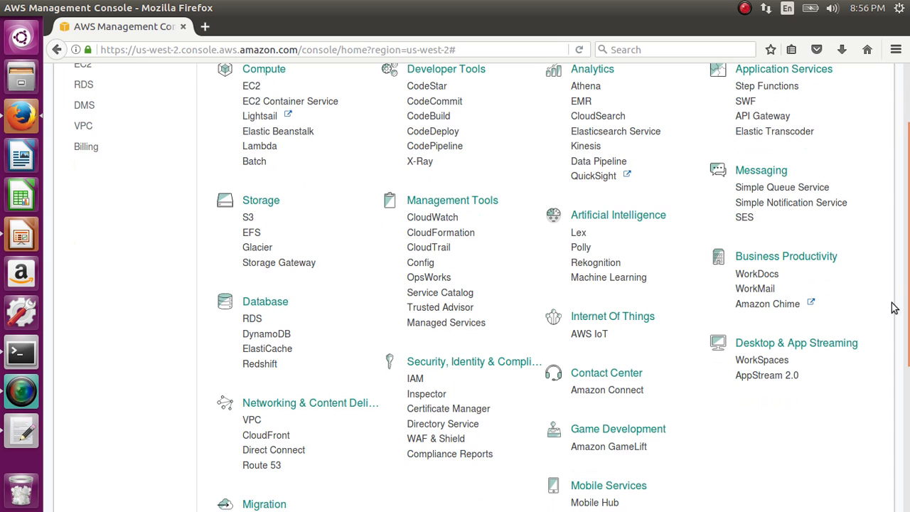
left_click_drag(907, 299, 907, 246)
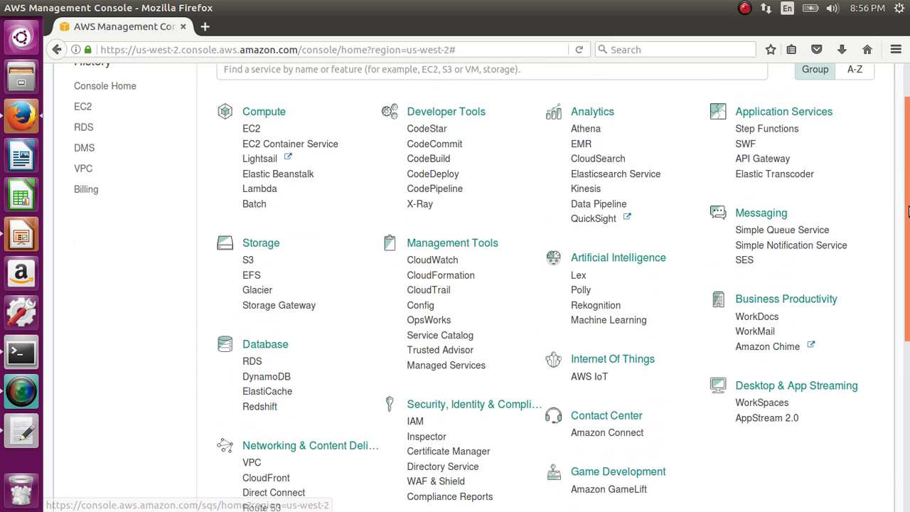
left_click_drag(908, 211, 908, 254)
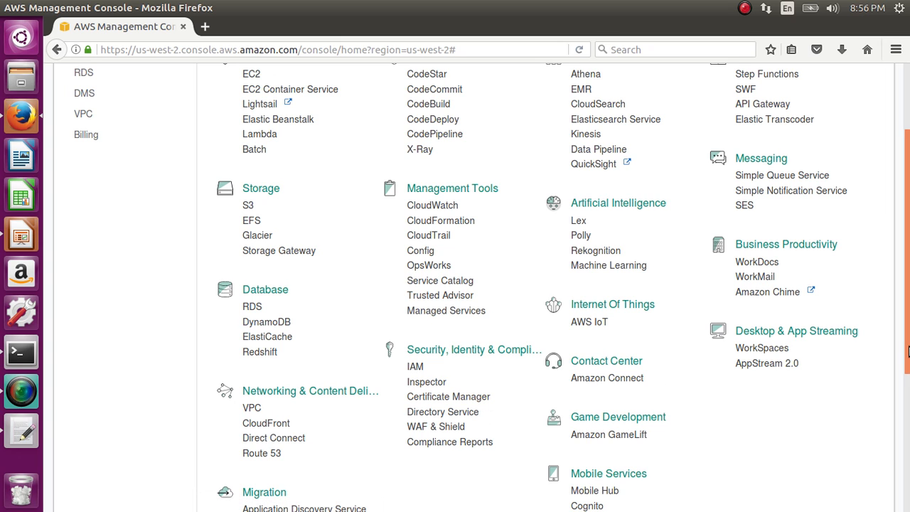
left_click_drag(908, 350, 905, 341)
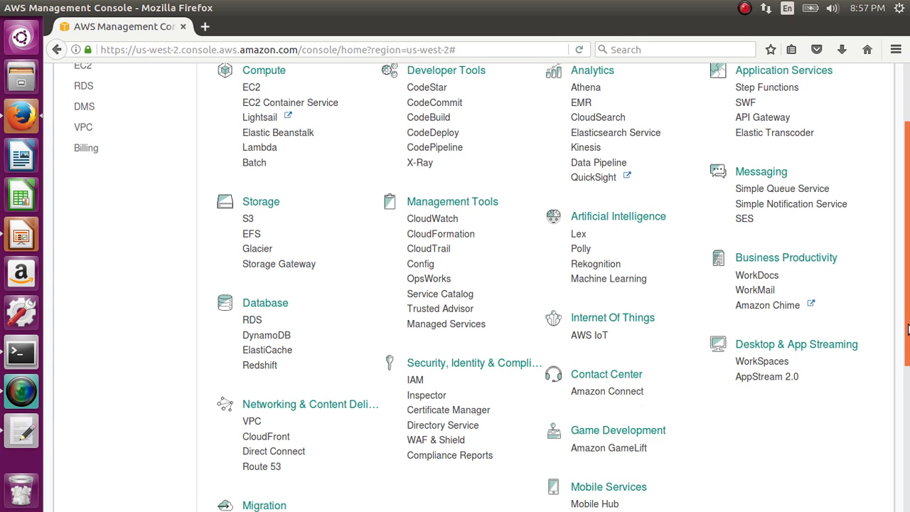
scroll(907, 327, "up", 1)
scroll(908, 292, "up", 2)
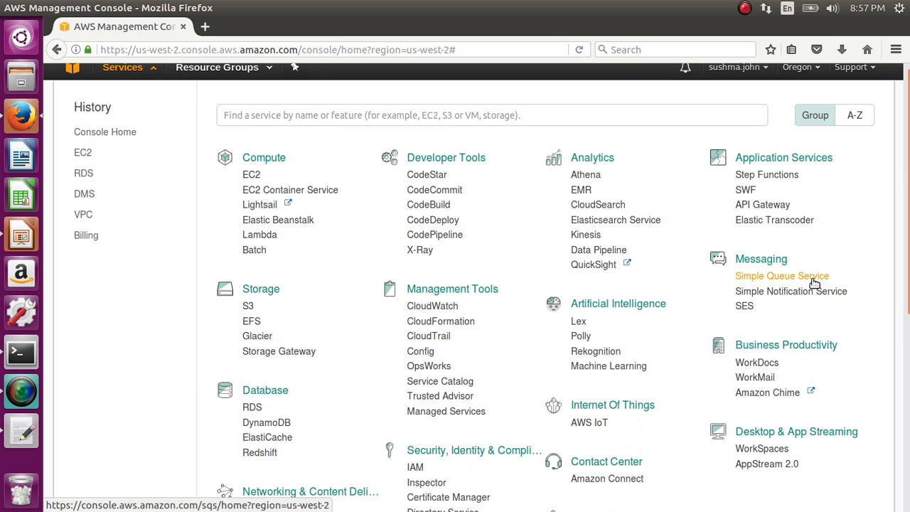
left_click_drag(908, 232, 887, 228)
scroll(888, 180, "up", 1)
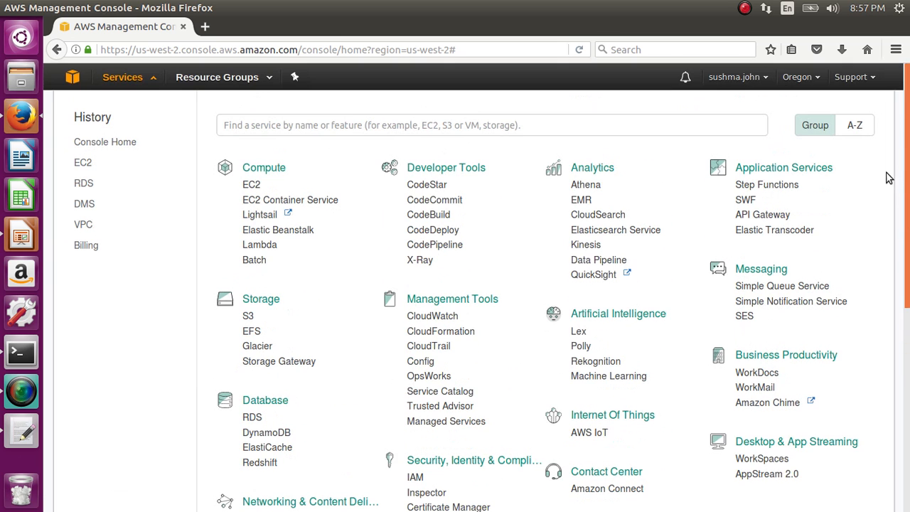
Open the EC2 service's running instances and start launching a new instance
left_click(252, 186)
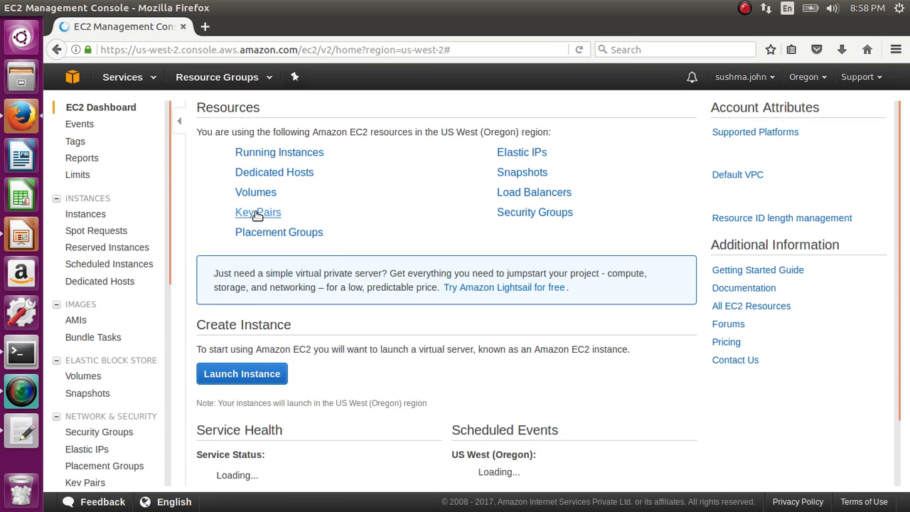
left_click(280, 153)
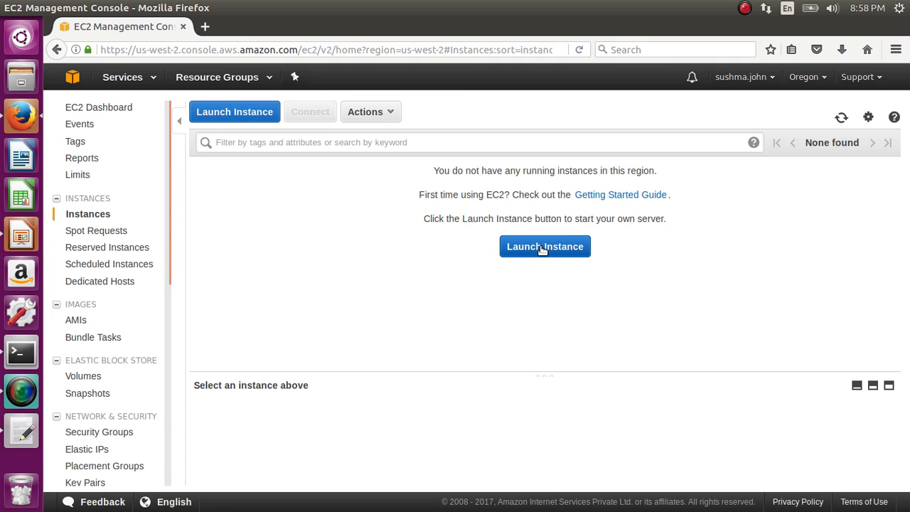
left_click(543, 249)
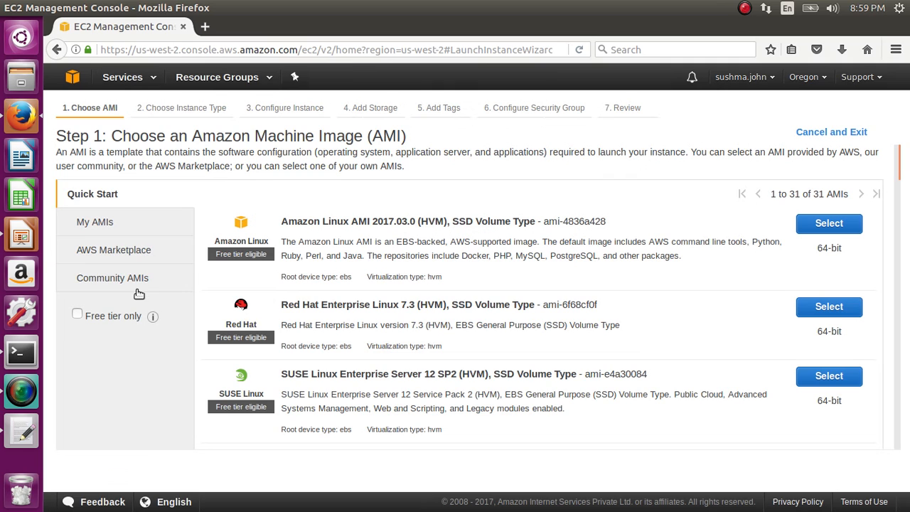
Restrict the machine images to free tier only and select Ubuntu Server 16.04 LTS (HVM), SSD Volume Type
left_click(78, 315)
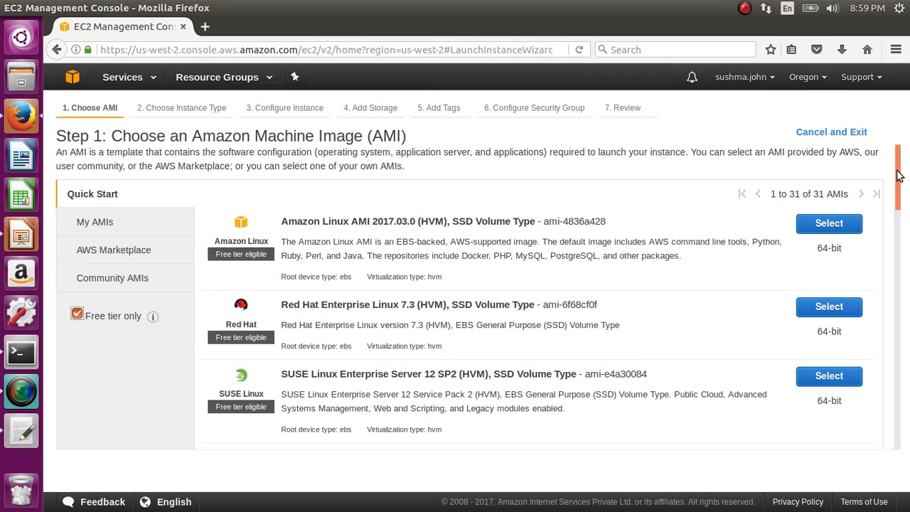
left_click_drag(898, 176, 900, 182)
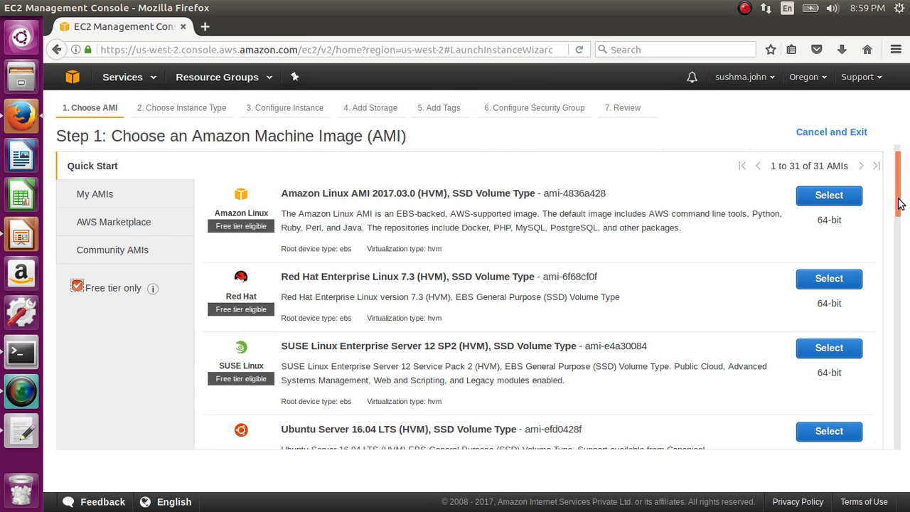
left_click_drag(897, 204, 898, 258)
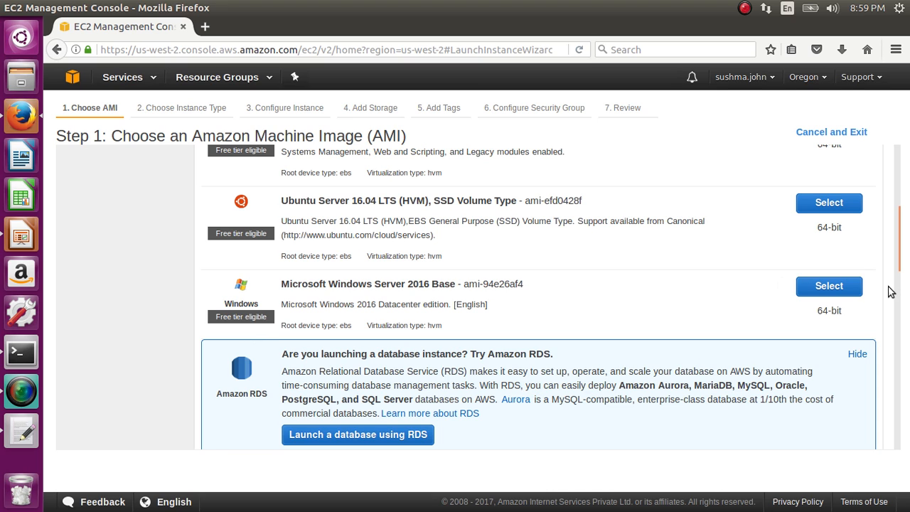
left_click_drag(897, 259, 899, 233)
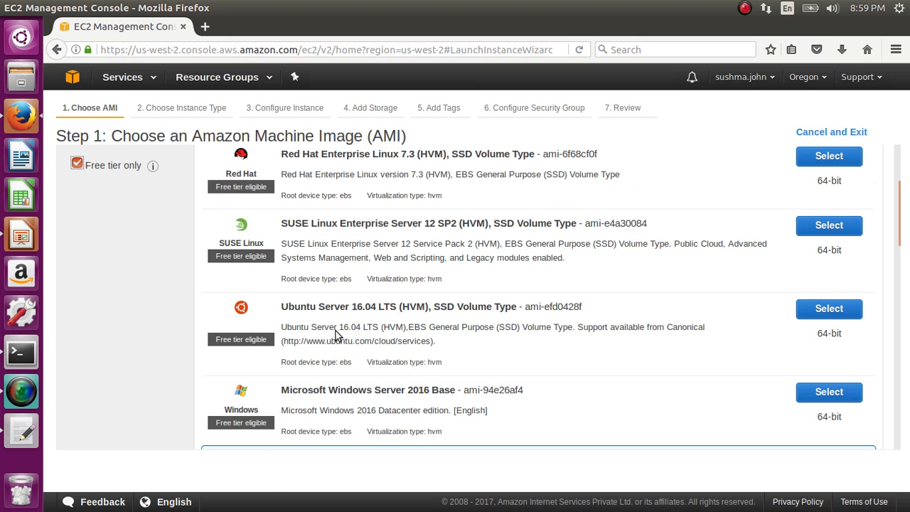
left_click(829, 308)
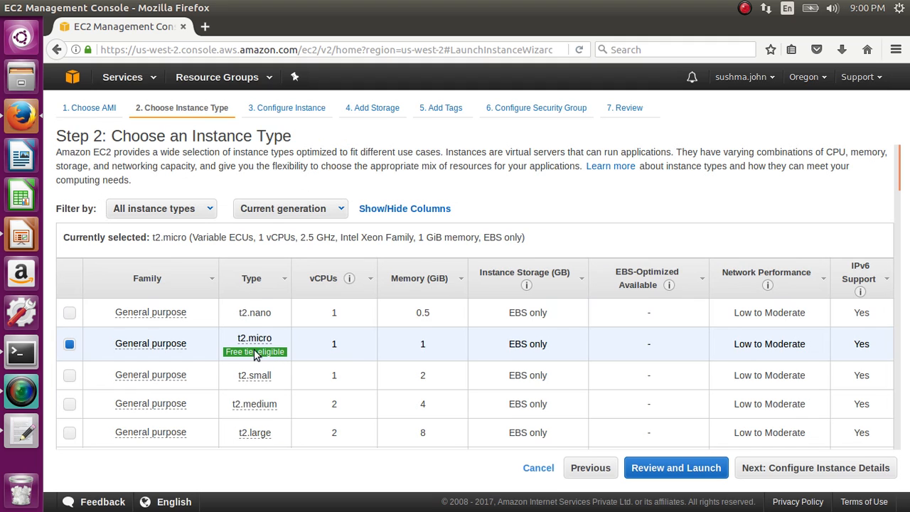
Keep the free-tier t2.micro instance type, go straight to the launch review and proceed to the key pair selection
mouse_move(220, 361)
mouse_move(277, 356)
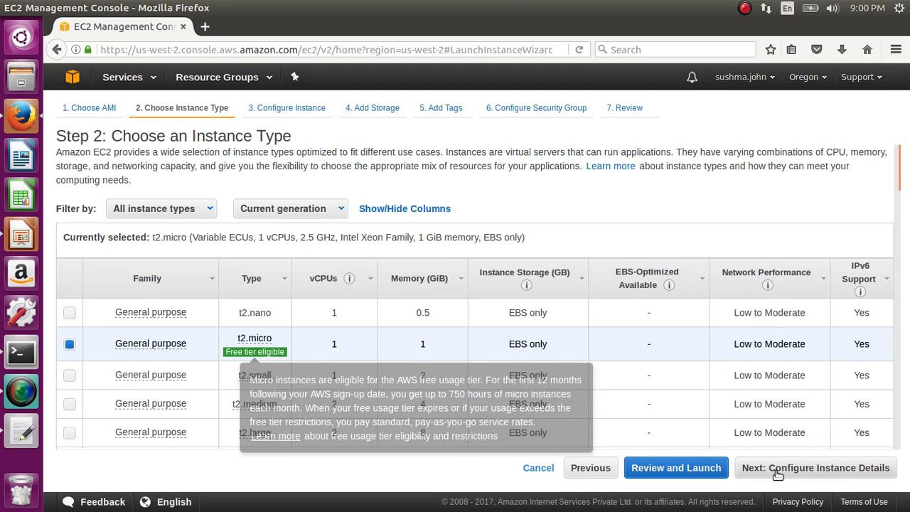
left_click(684, 478)
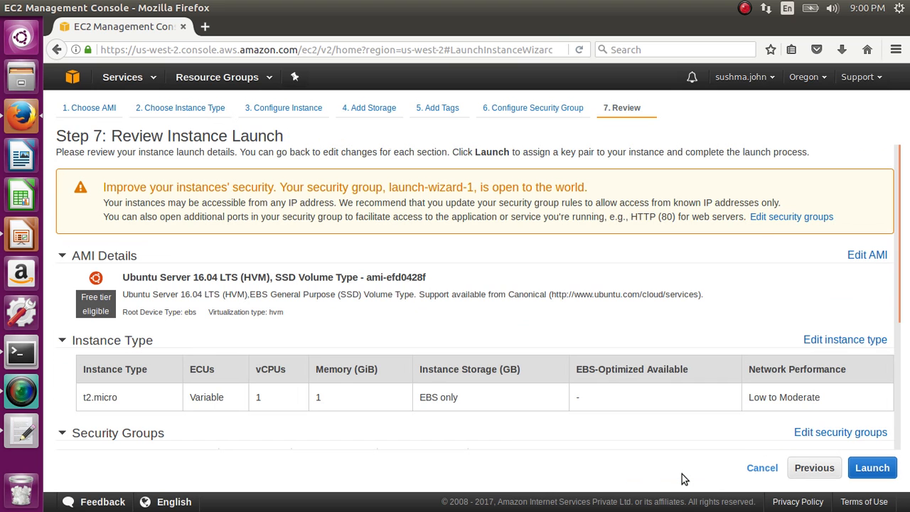
left_click(875, 467)
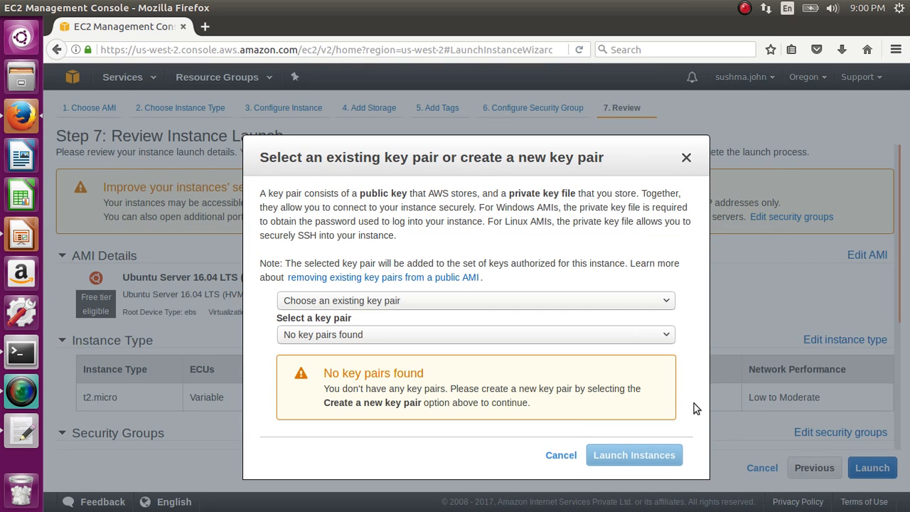
Choose to create a new key pair for the instance, enter the key pair name and download the key pair
left_click(629, 331)
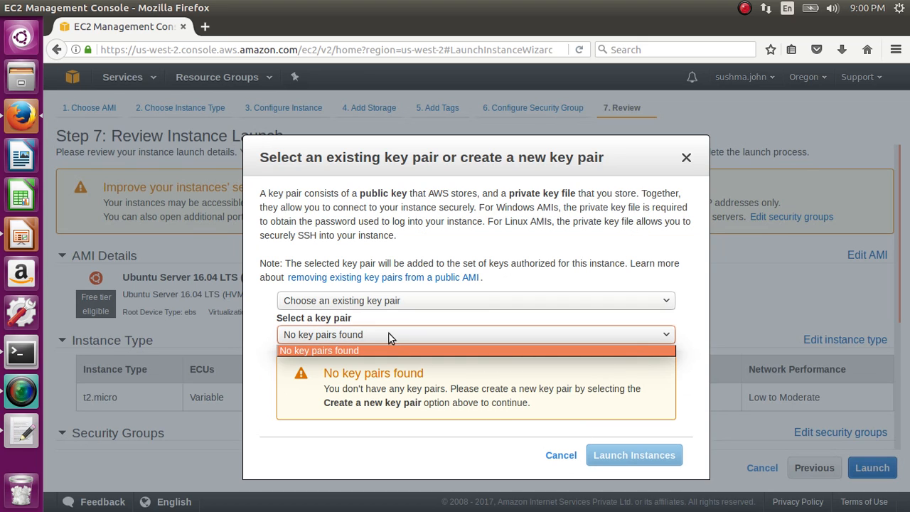
left_click(397, 304)
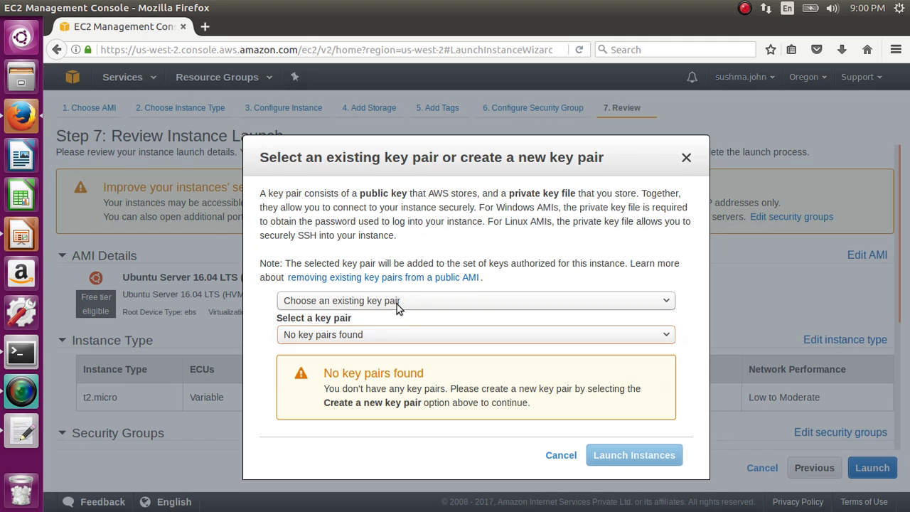
left_click(396, 304)
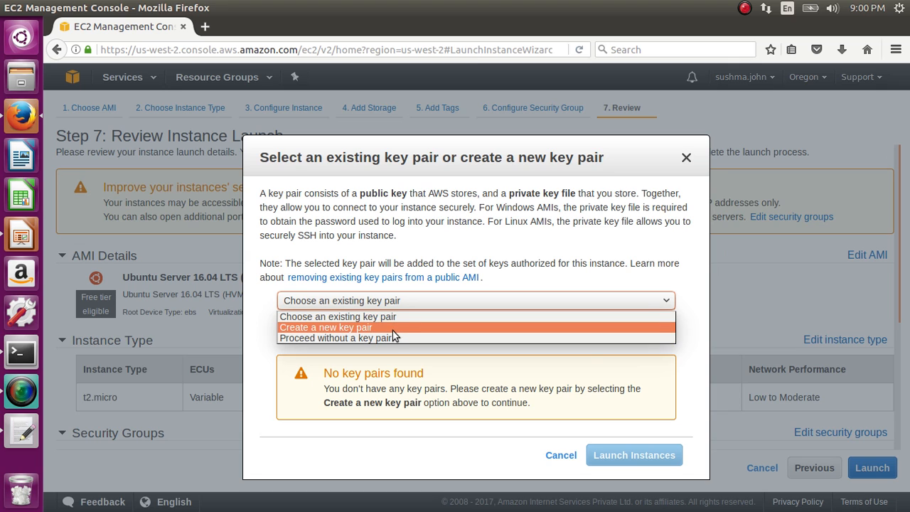
left_click(393, 329)
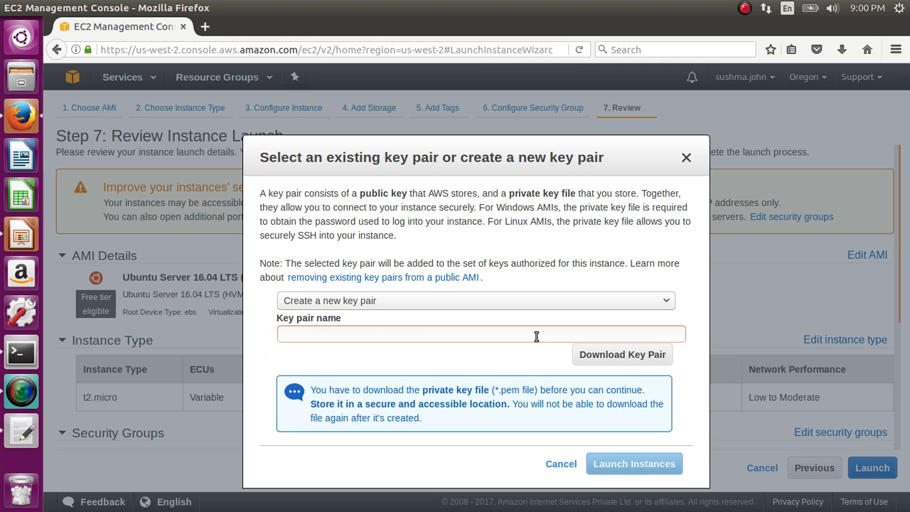
type("John")
left_click(622, 356)
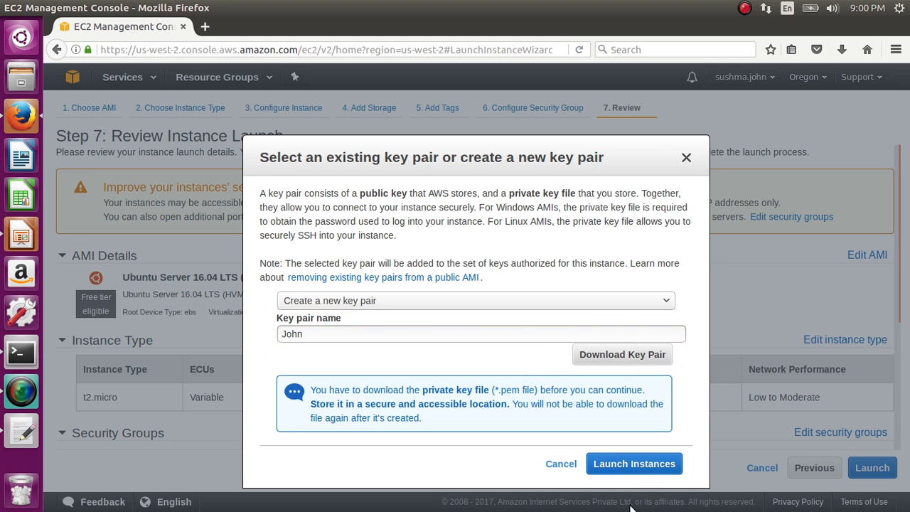
Launch the Ubuntu instance and save the private key (.pem) file to disk
left_click(635, 466)
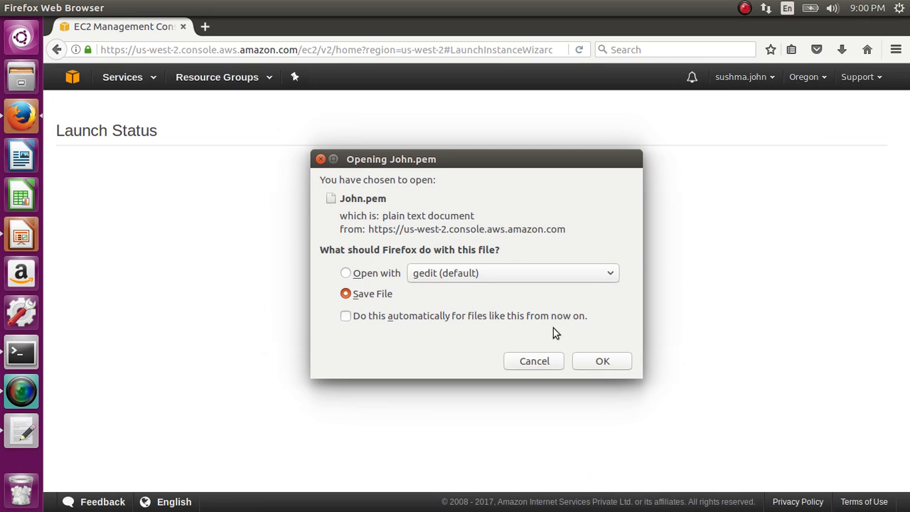
left_click(602, 363)
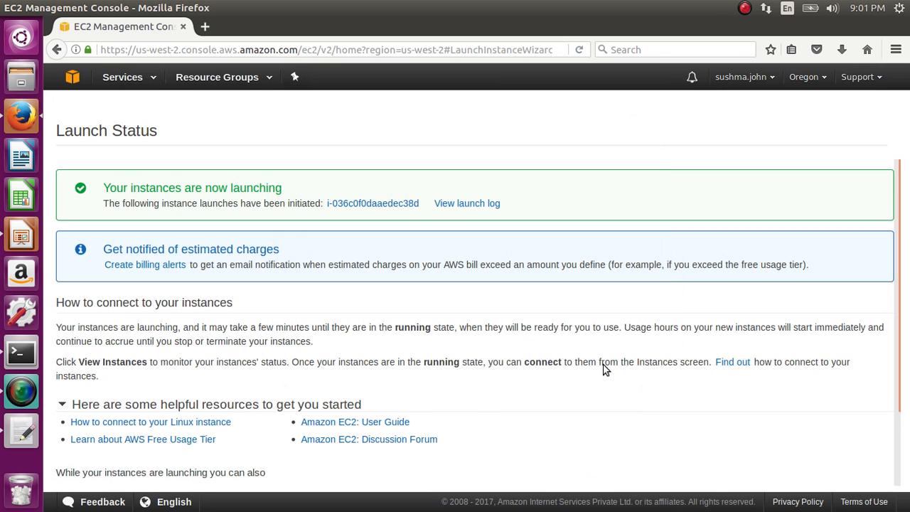
Open the newly launched instance in the instances list and name it Demko
left_click(387, 203)
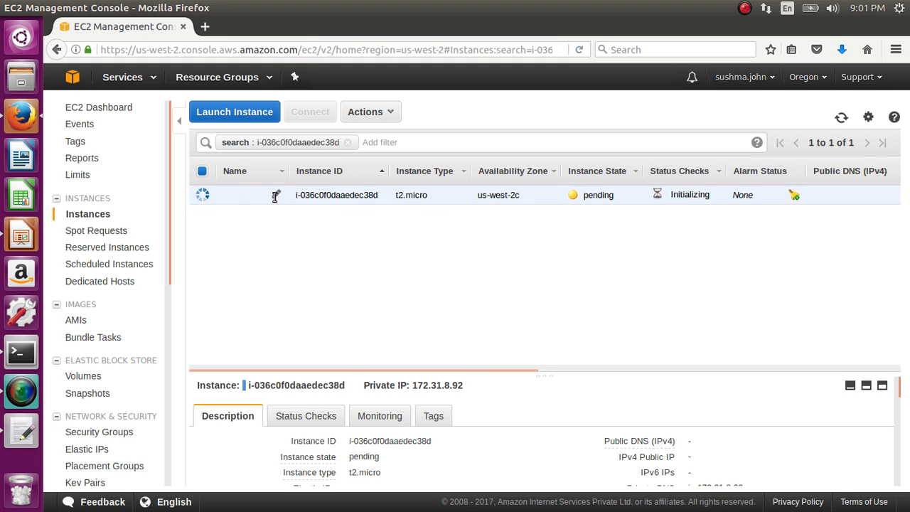
left_click(275, 196)
left_click(275, 197)
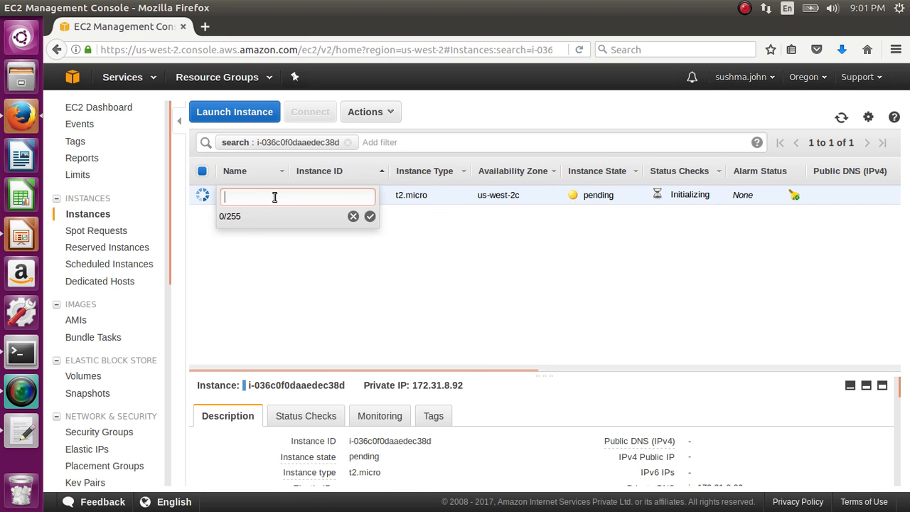
type("Demko")
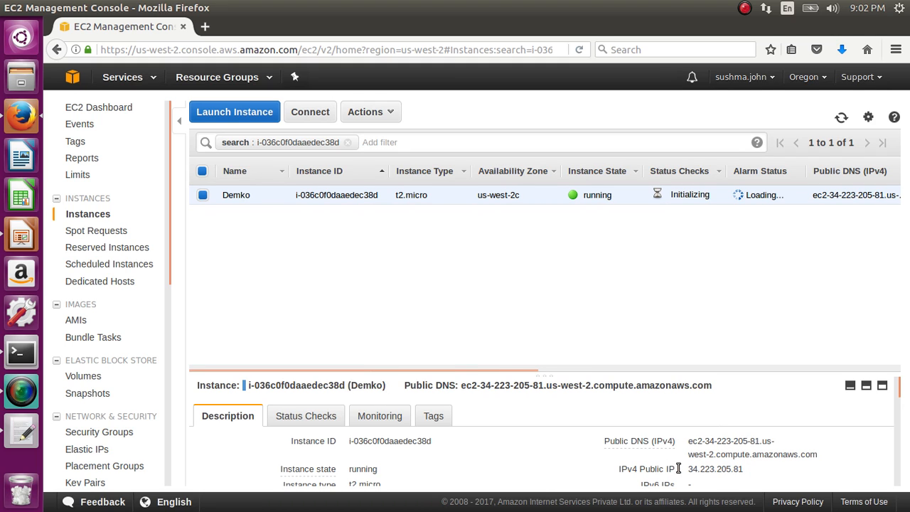
Highlight the public IP and public DNS entries in the instance's description
left_click_drag(684, 468, 685, 468)
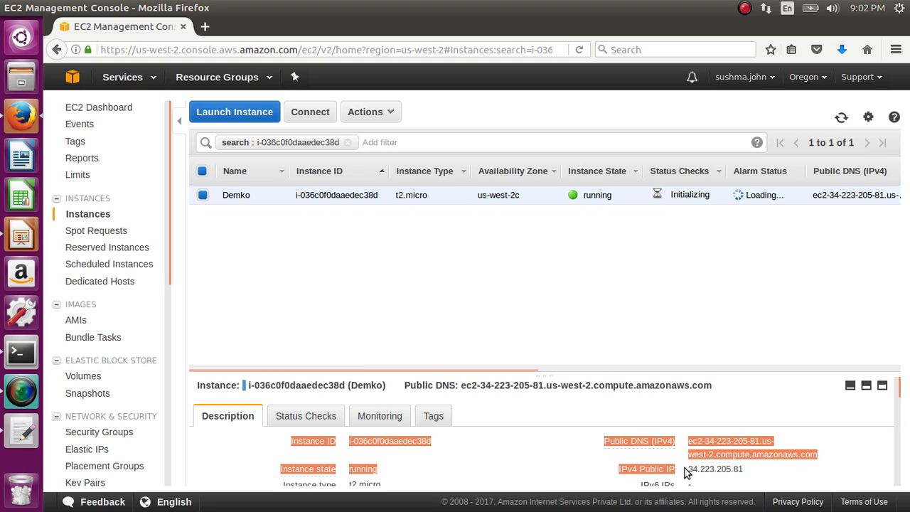
left_click(685, 469)
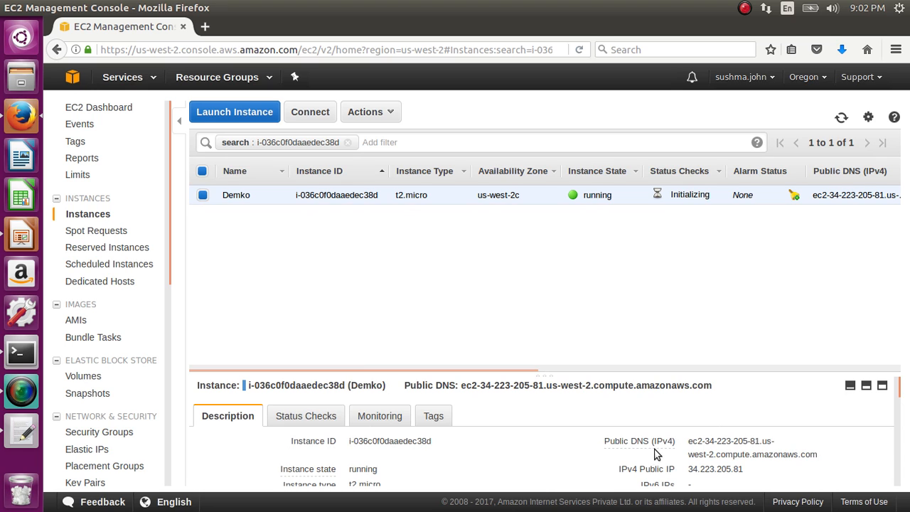
triple_click(683, 447)
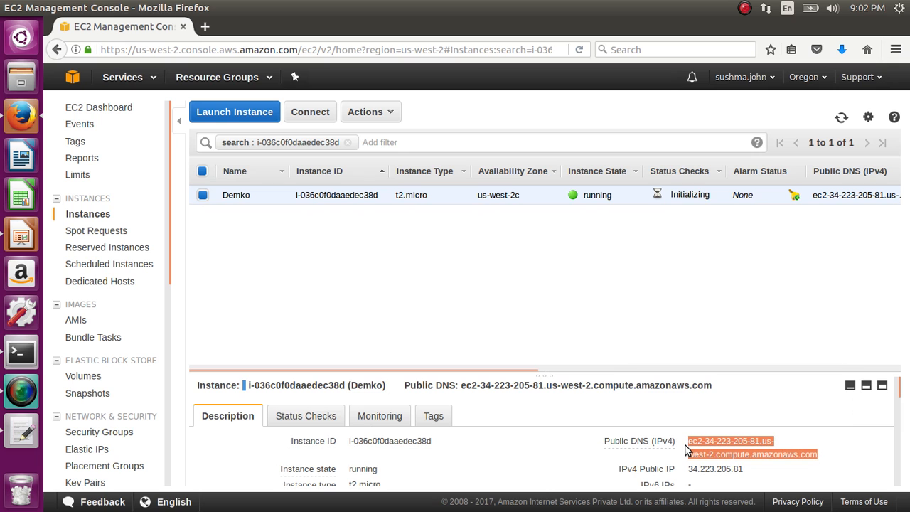
Switch to a maximized, cleared terminal and list the local machine's network interfaces with ifconfig
left_click(9, 361)
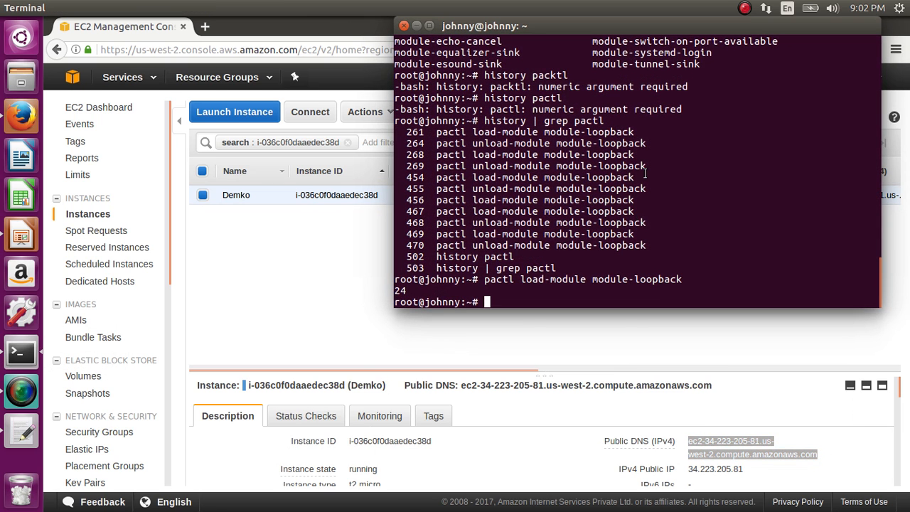
double_click(616, 28)
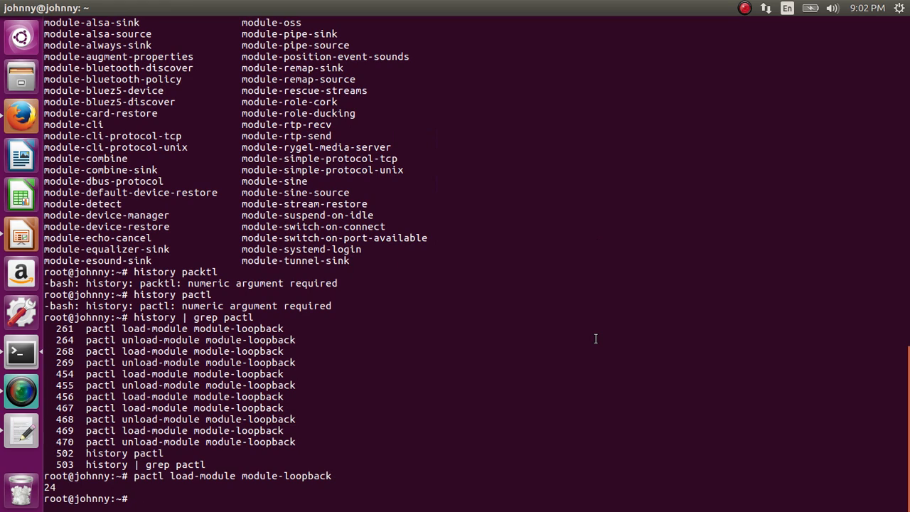
key("ctrl+l")
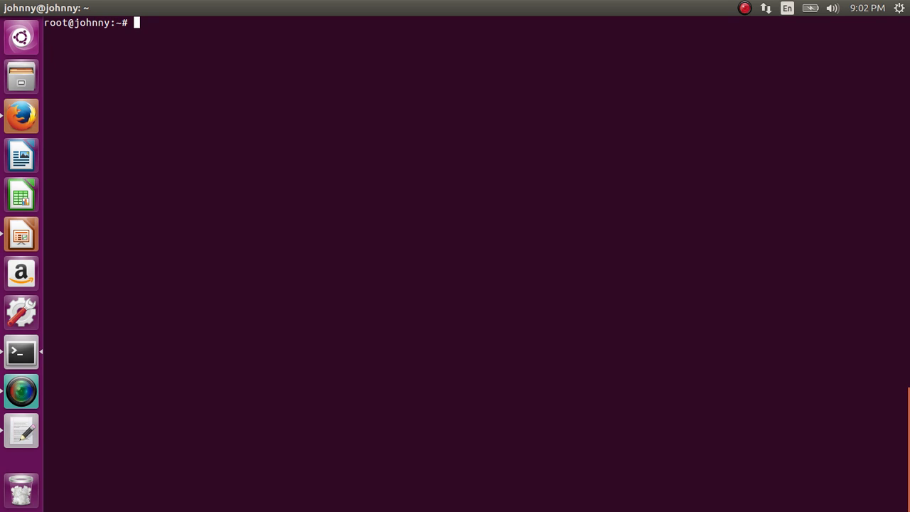
type("ifconfig")
key("Return")
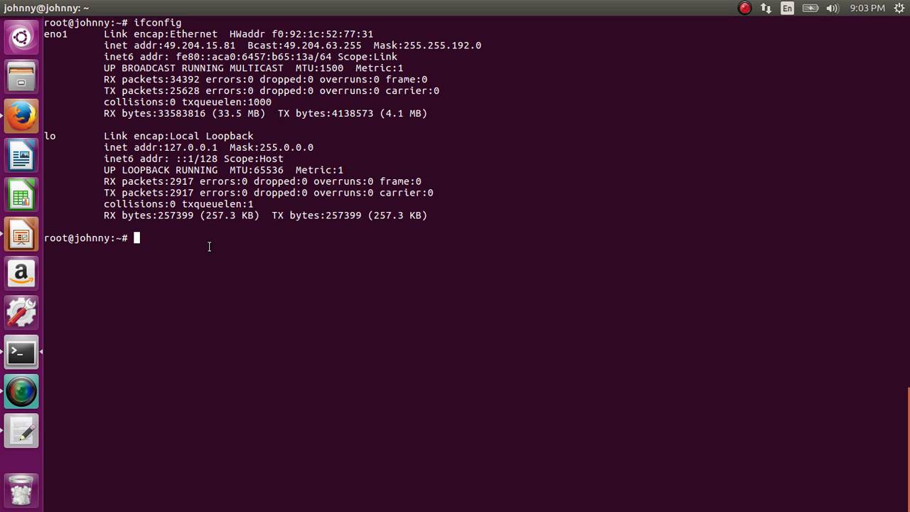
Change the working directory to the local user's Downloads folder, where the private key file is stored
type("cd /home/jo")
key("Tab")
type("Dwo")
key("BackSpace")
key("BackSpace")
type("ow")
key("Tab")
key("Return")
type("ssh =")
key("BackSpace")
type("-")
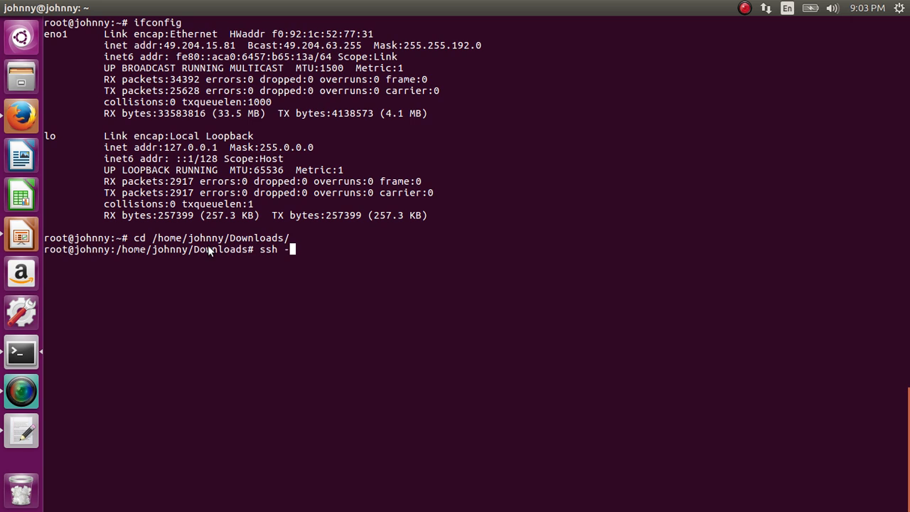
Switch to the EC2 console in Firefox, open the instance's connection instructions and copy the example SSH command
key("alt+Tab")
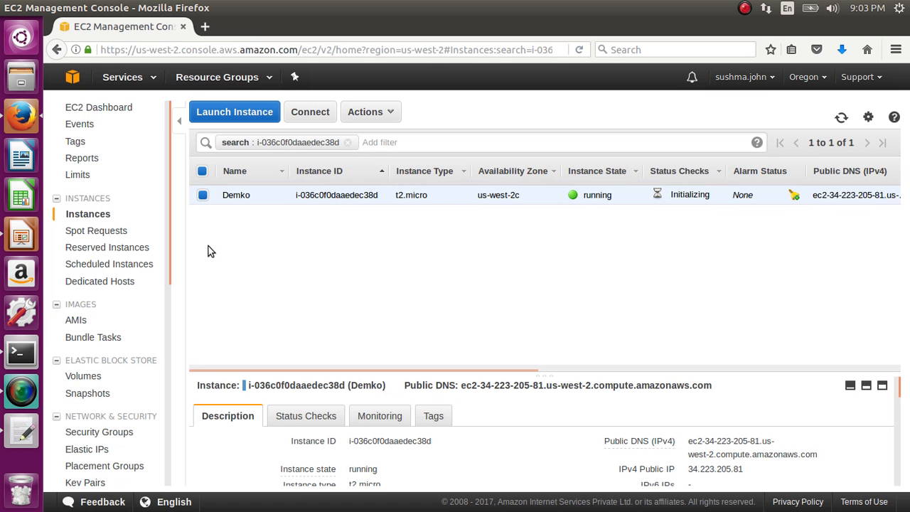
left_click(320, 117)
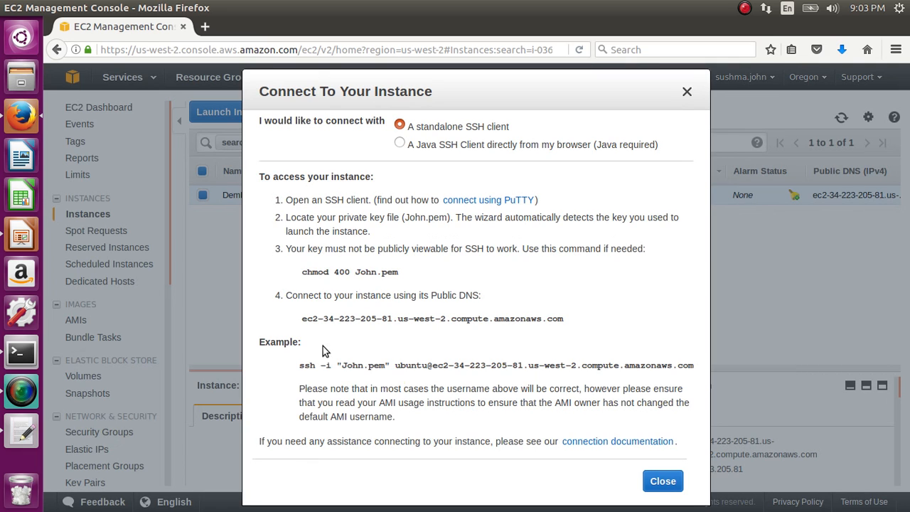
left_click_drag(299, 365, 685, 365)
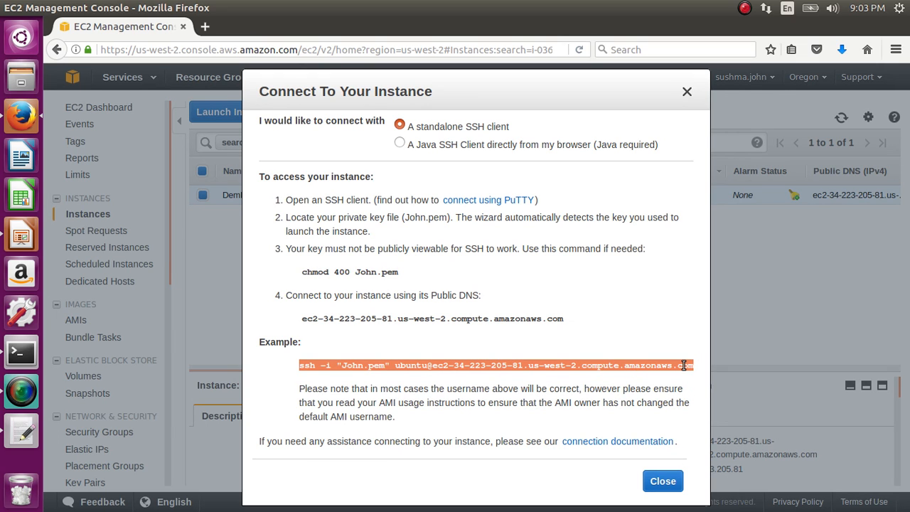
right_click(683, 365)
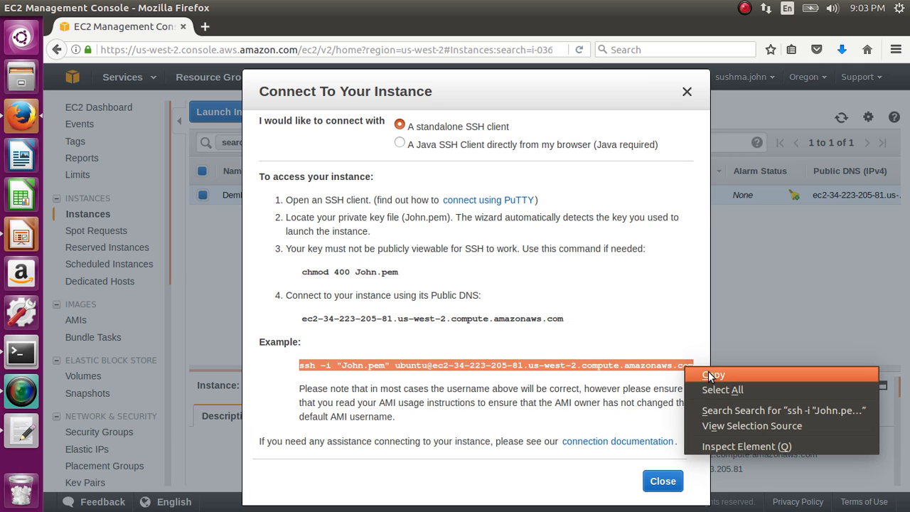
left_click(709, 371)
In the terminal, replace the partial command with the copied SSH command, run it and accept the host's authenticity with yes
key("alt+Tab")
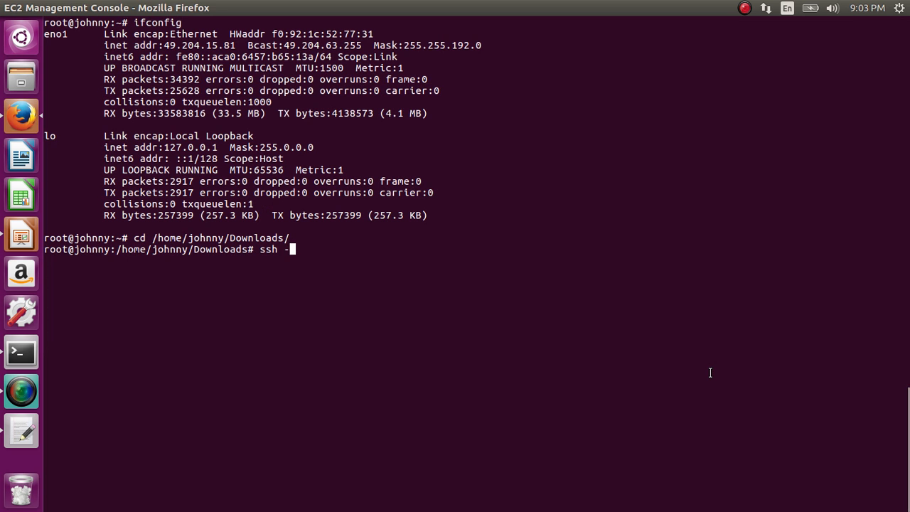
key("BackSpace")
key("BackSpace")
key("BackSpace")
key("BackSpace")
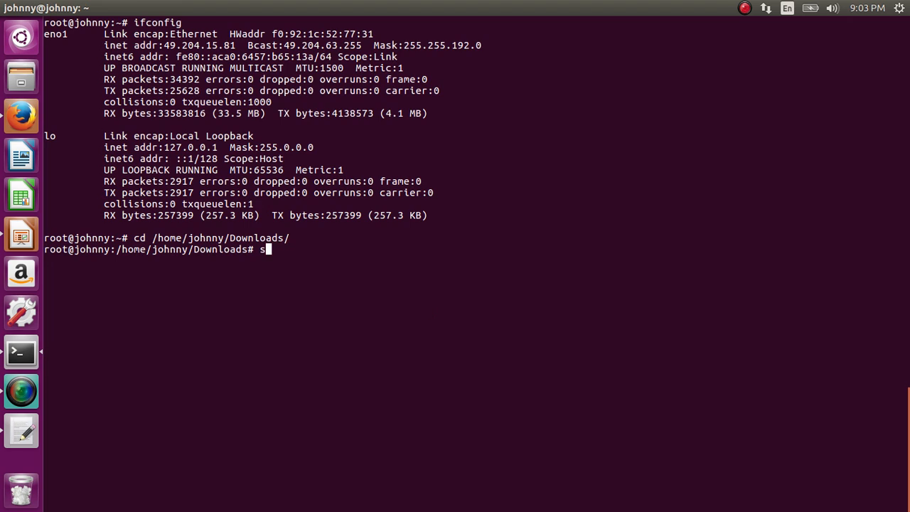
right_click(411, 313)
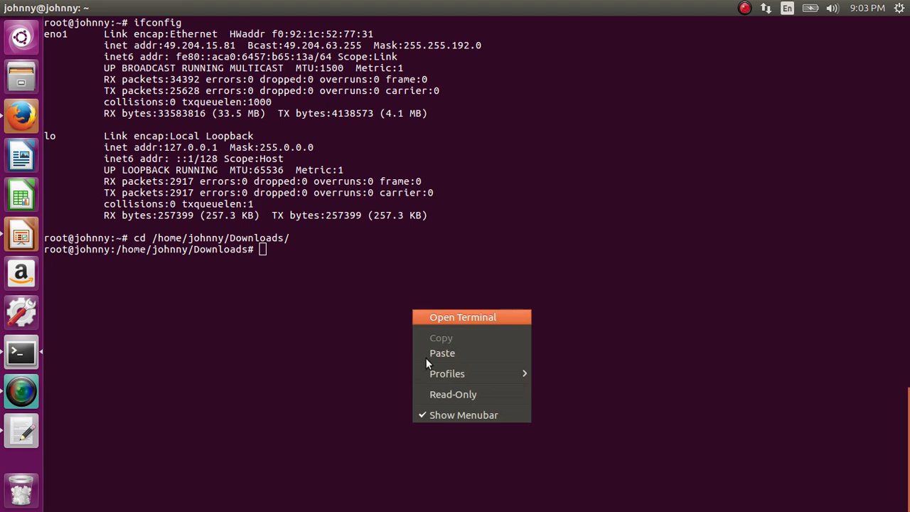
left_click(443, 351)
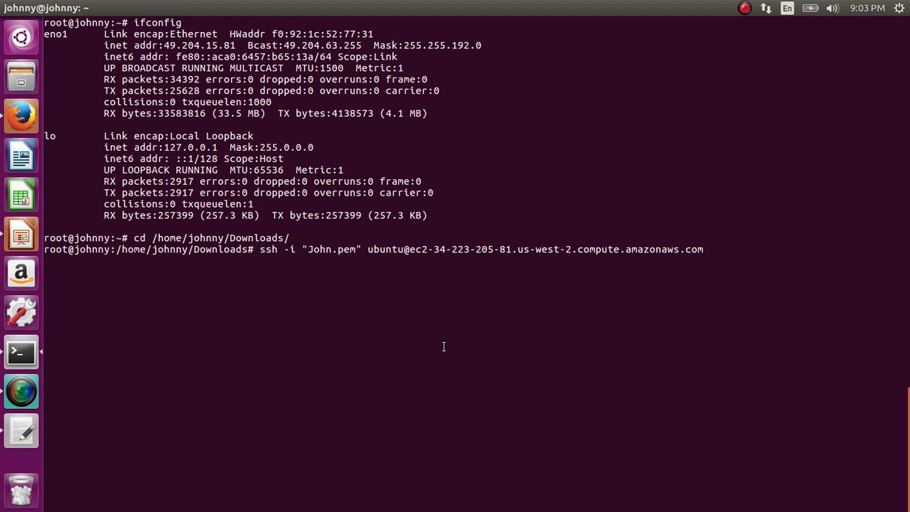
key("Return")
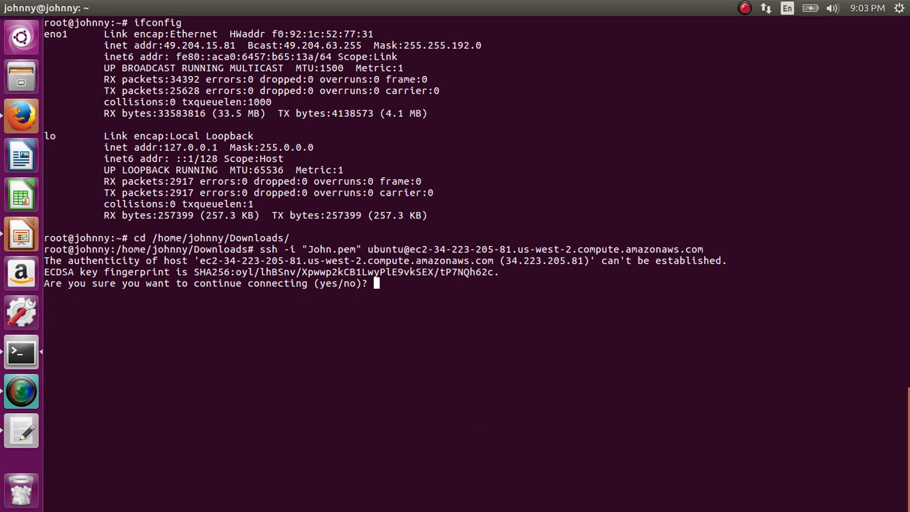
type("yes")
key("Return")
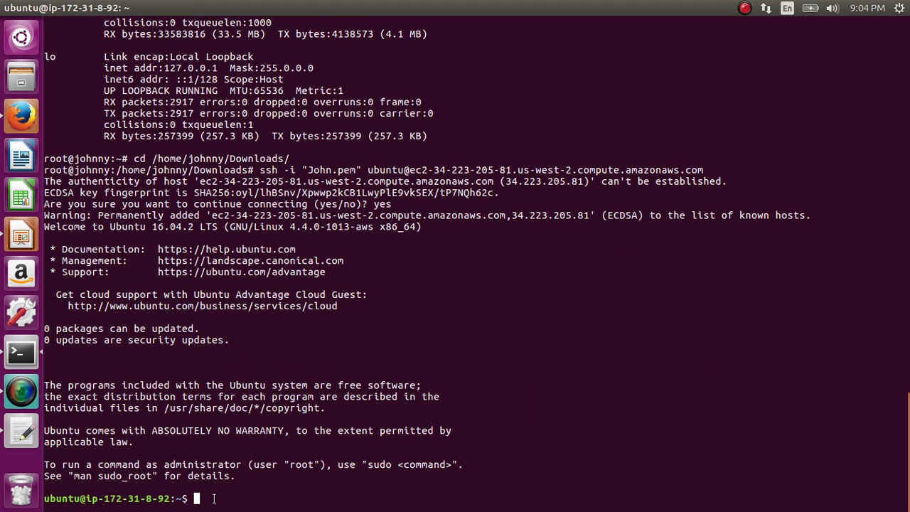
Run ifconfig on the instance and compare its address with the private IP in the EC2 console's expanded instance details
type("ifconfig")
key("Return")
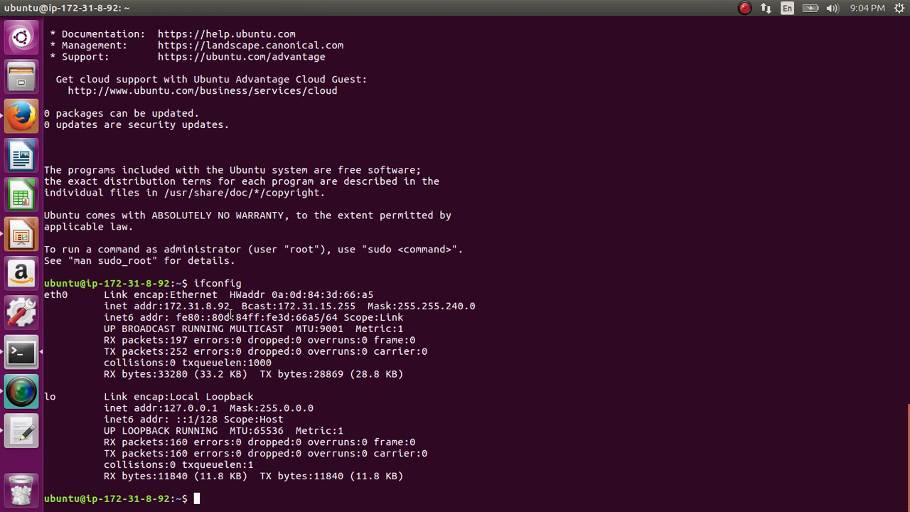
key("alt+Tab")
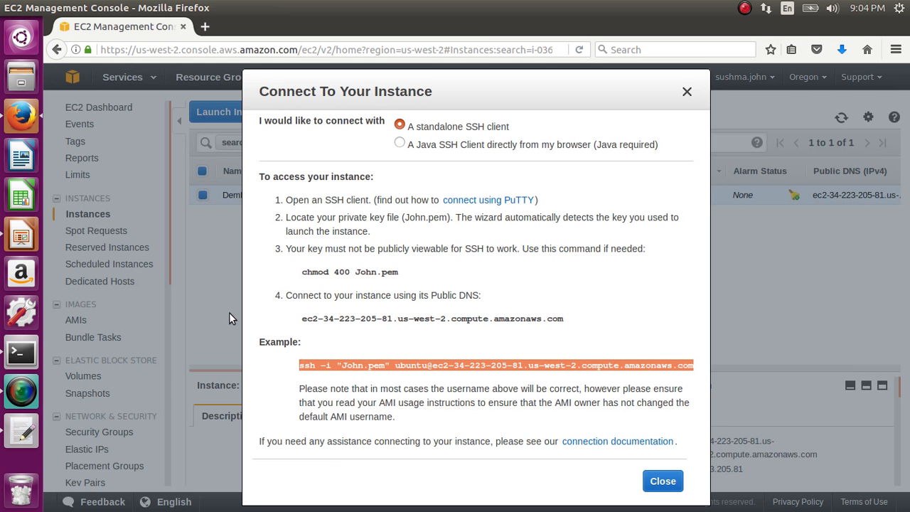
left_click(688, 92)
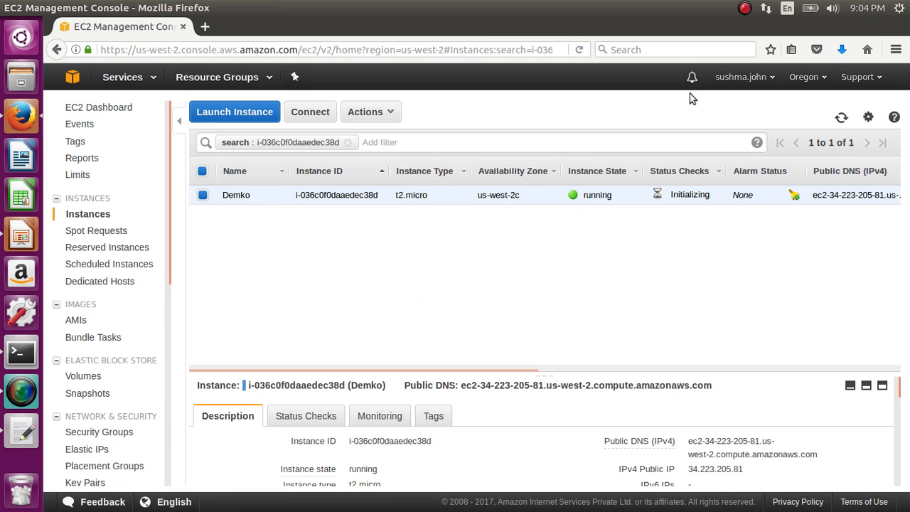
left_click(882, 386)
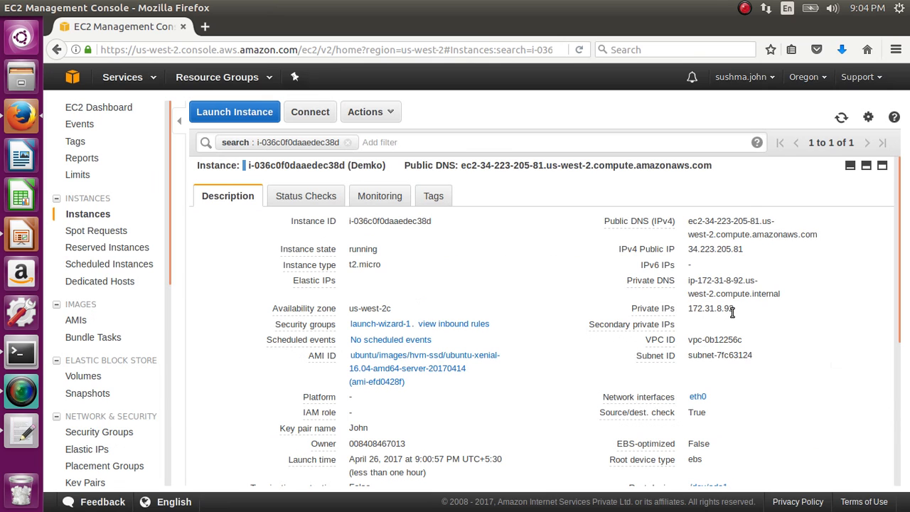
Return to the terminal and list the instance's network interfaces with ifconfig again
key("alt+Tab")
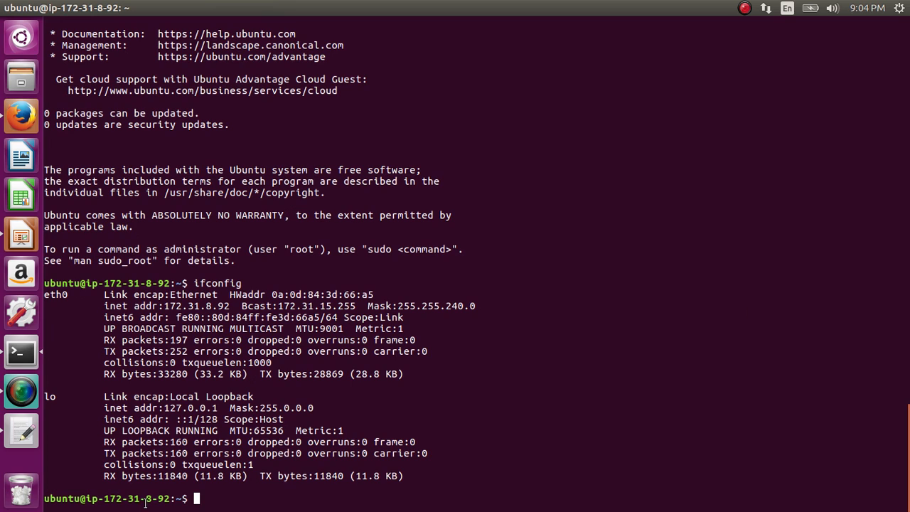
type("ifconfig")
key("Return")
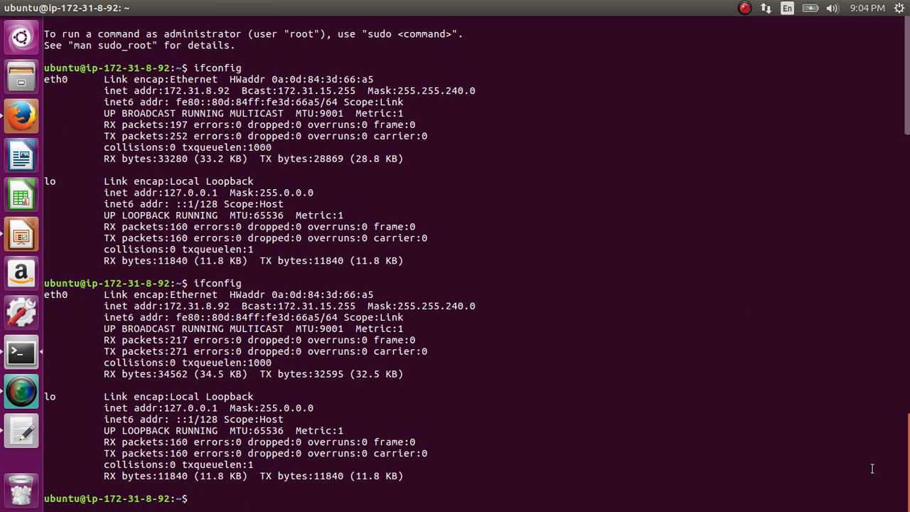
Start a root shell with sudo -i and install nginx with apt-get, agreeing to the additional packages
type("sudo -i")
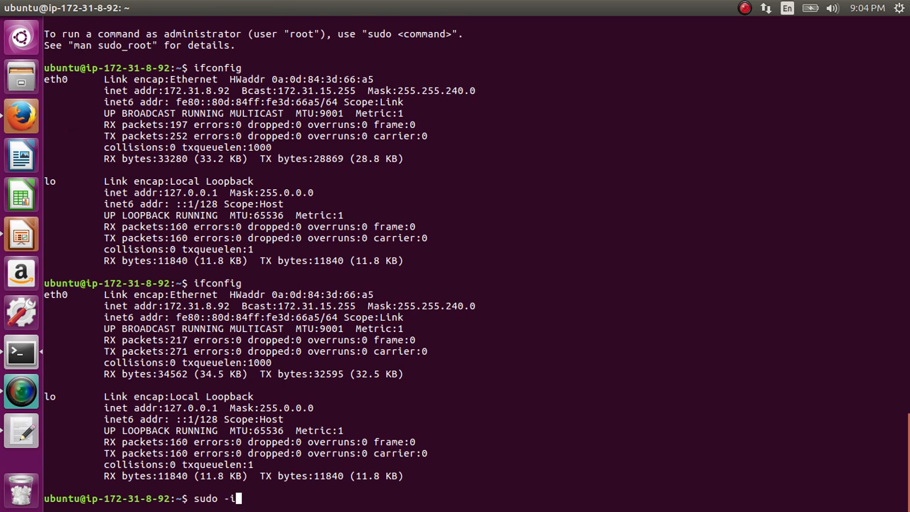
key("Return")
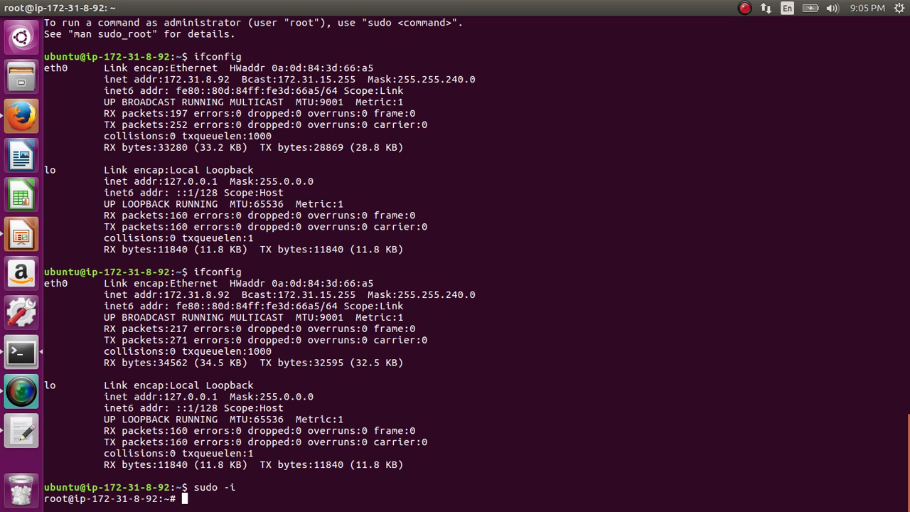
type("apt-get install")
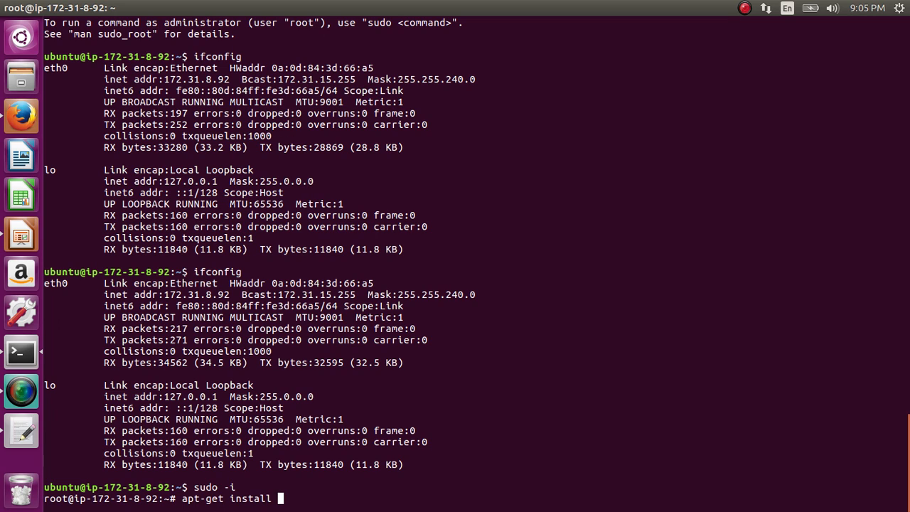
type("nginx")
key("Return")
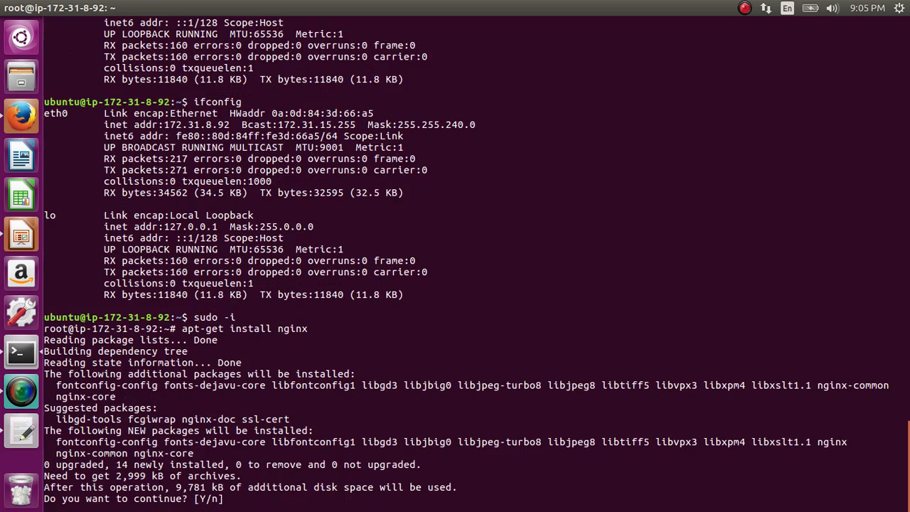
type("y")
key("Return")
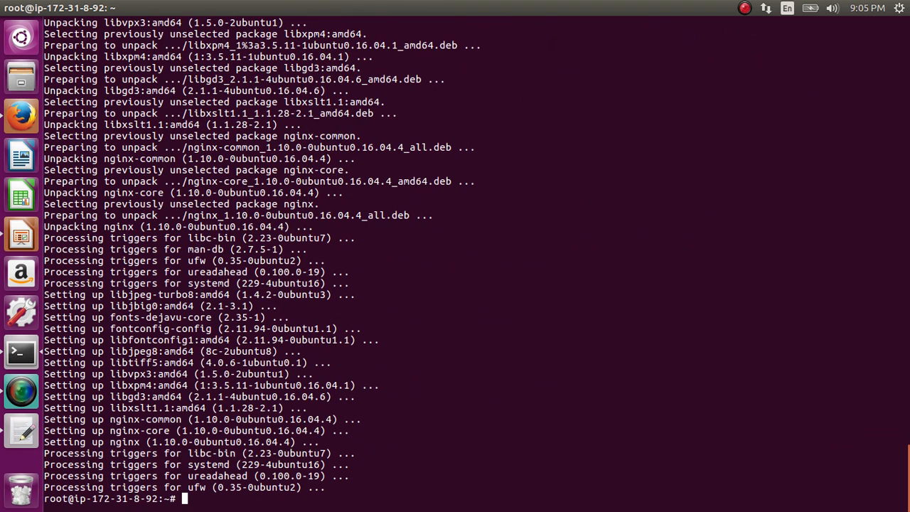
Check the status of the nginx service
type("service nginx ")
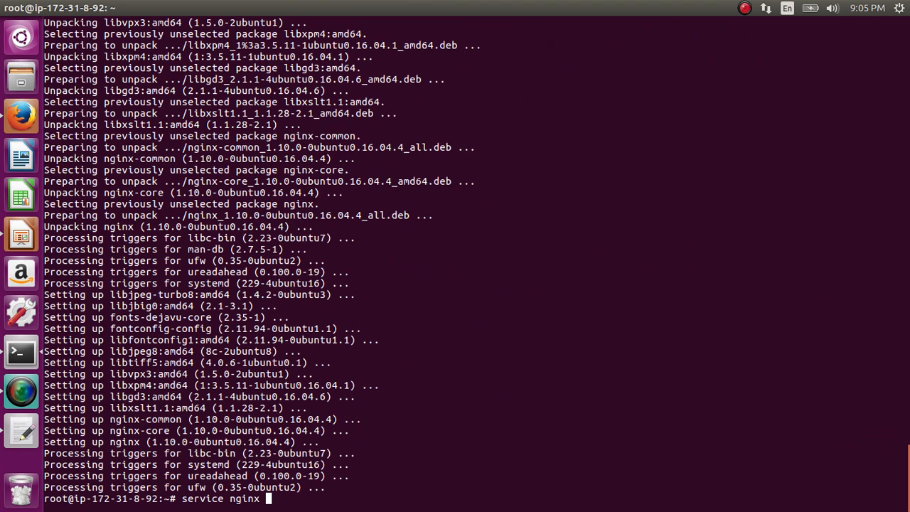
type("status")
key("Return")
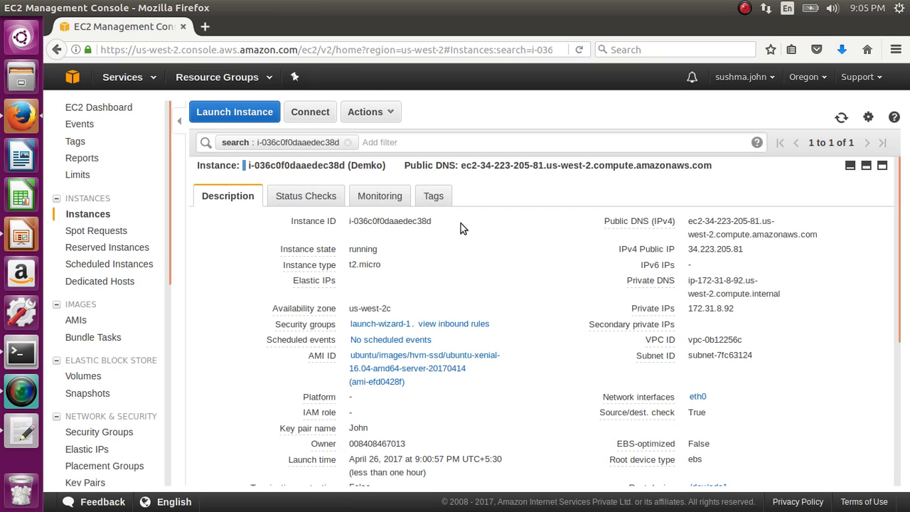
left_click_drag(794, 234, 684, 221)
key("ctrl+c")
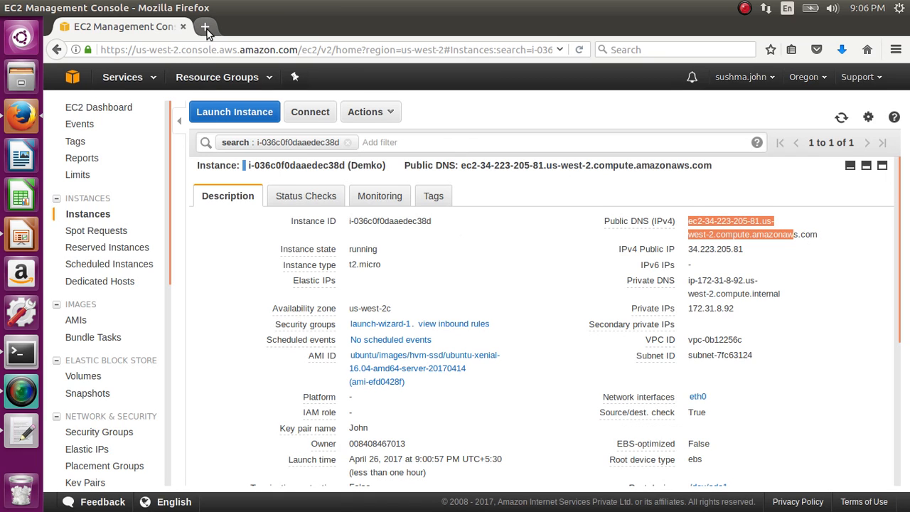
key("ctrl+t")
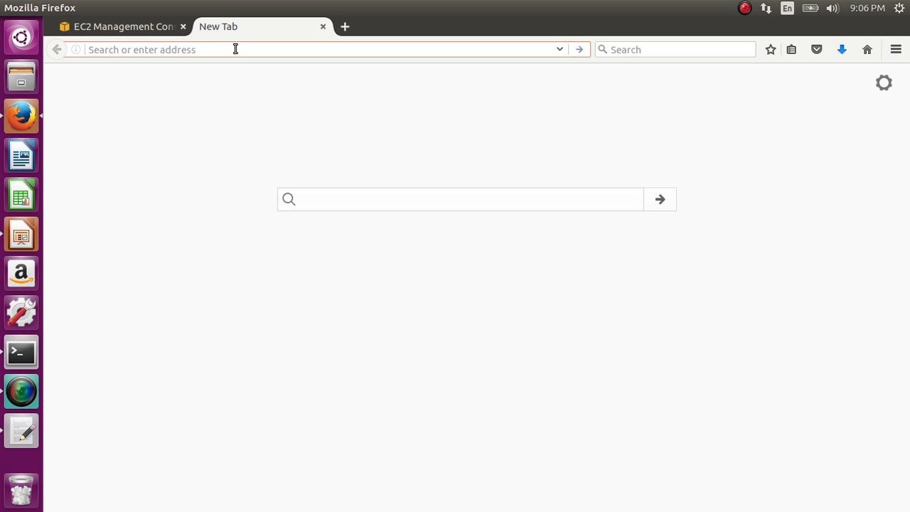
type("https://")
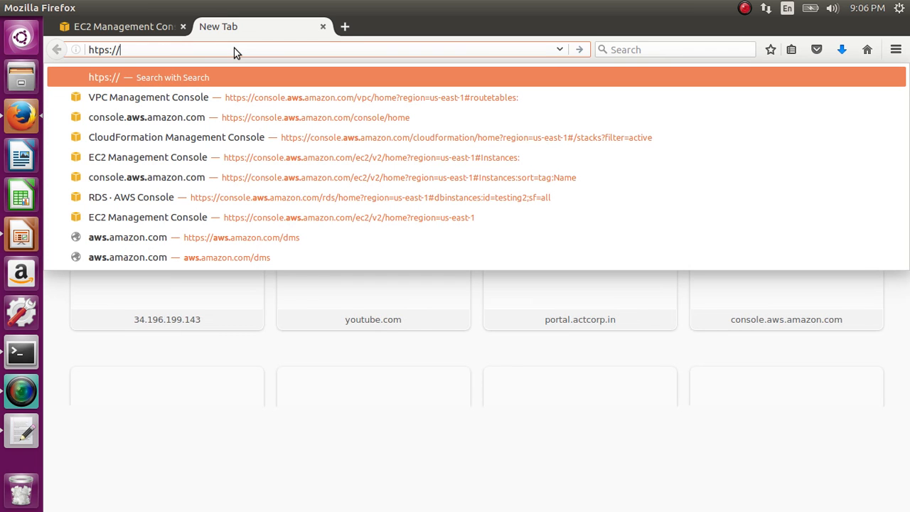
key("ctrl+v")
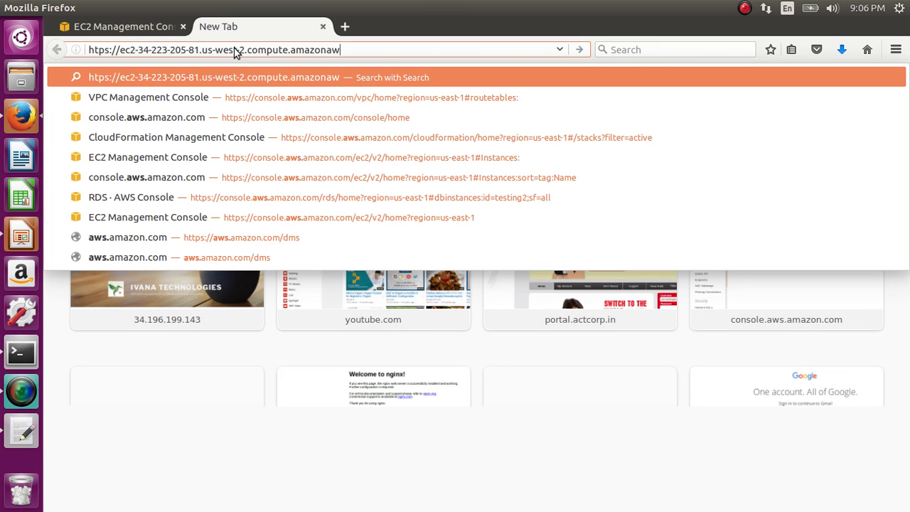
Return to the EC2 console and copy the instance's complete IPv4 public DNS, including the .com ending
left_click(160, 33)
left_click(160, 33)
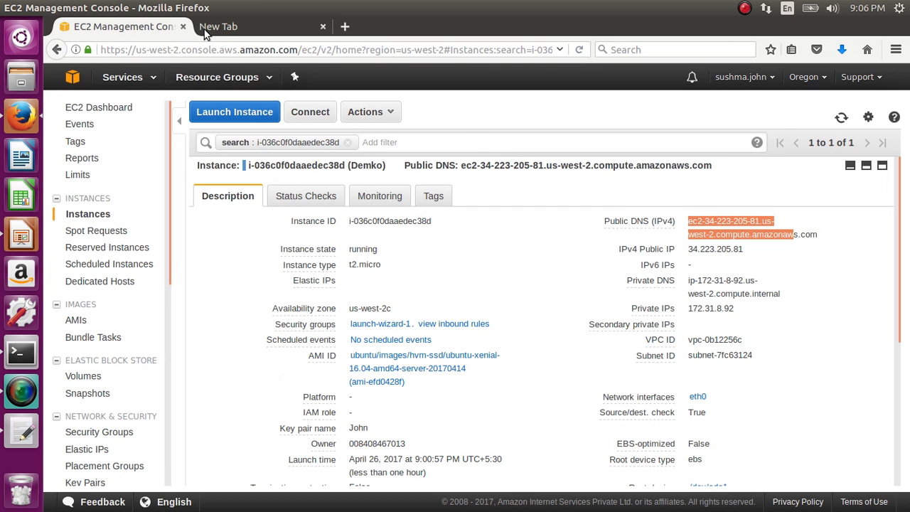
left_click_drag(825, 236, 689, 219)
key("ctrl+c")
Replace the incomplete host name after htps:// with the copied public DNS and try to load the address
left_click(287, 25)
type("https://ec2-34-223-205-81.us-west-2.compute.amazonaw")
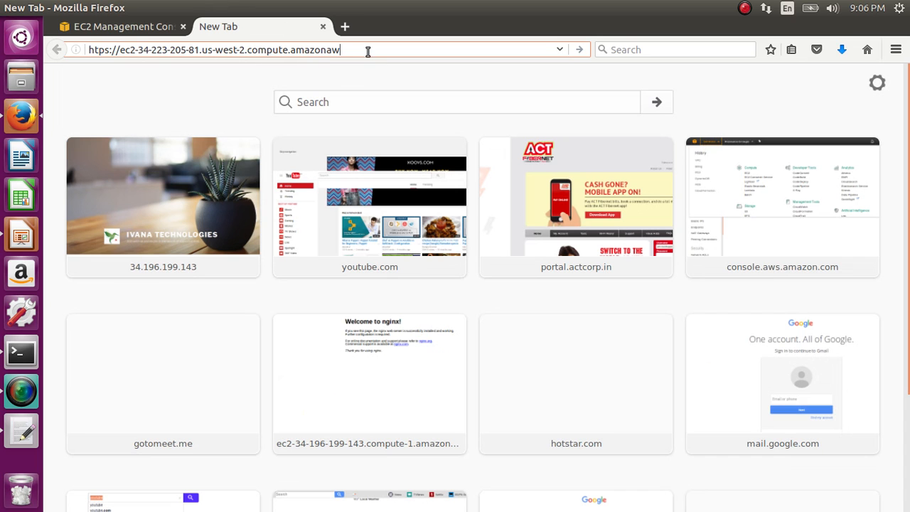
left_click_drag(207, 43, 121, 49)
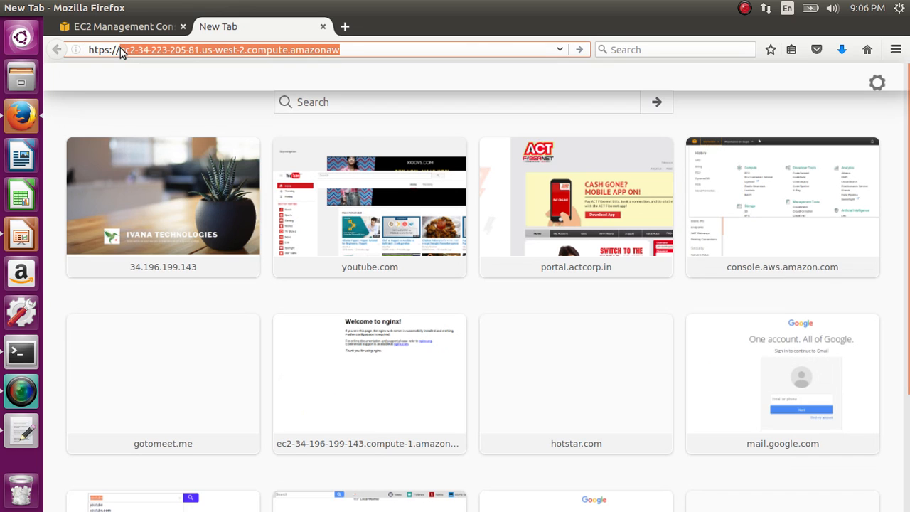
key("BackSpace")
key("ctrl+v")
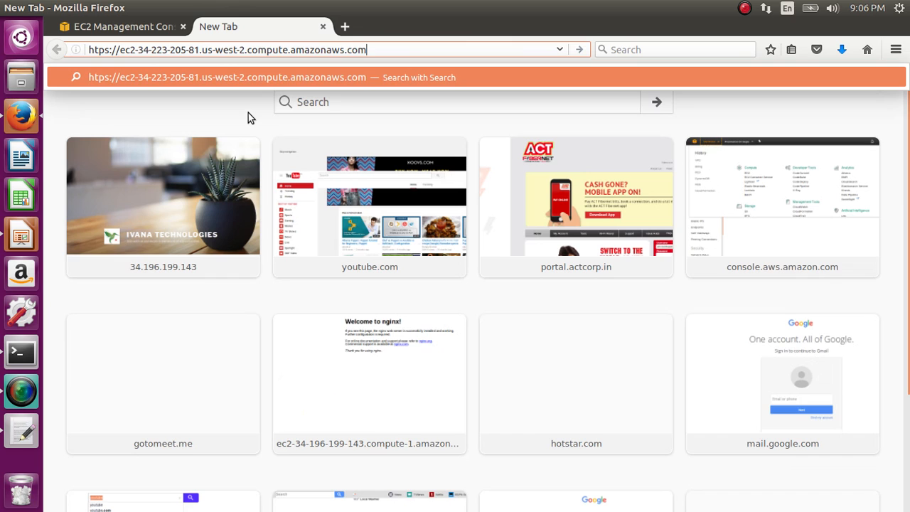
key("Return")
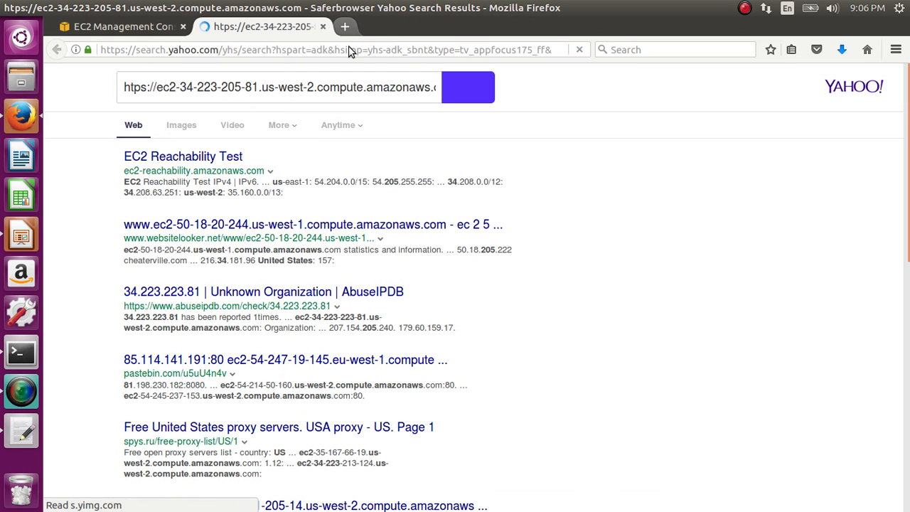
Load the copied public DNS, ec2-34-223-205-81.us-west-2.compute.amazonaws.com, in a new browser tab without a prefix
key("ctrl+t")
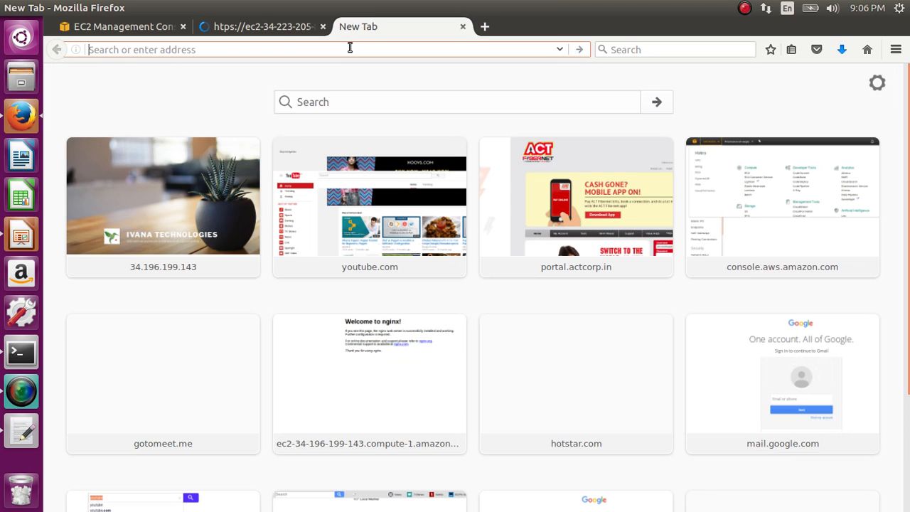
key("ctrl+v")
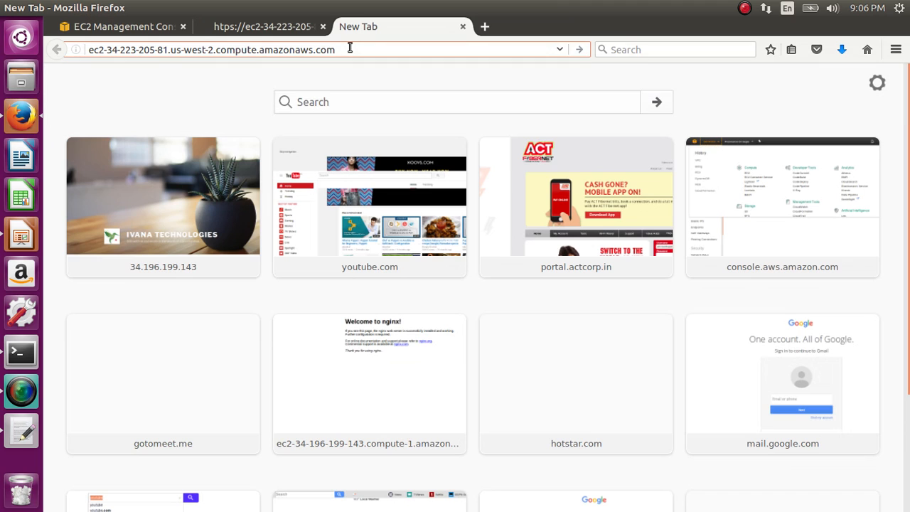
key("Return")
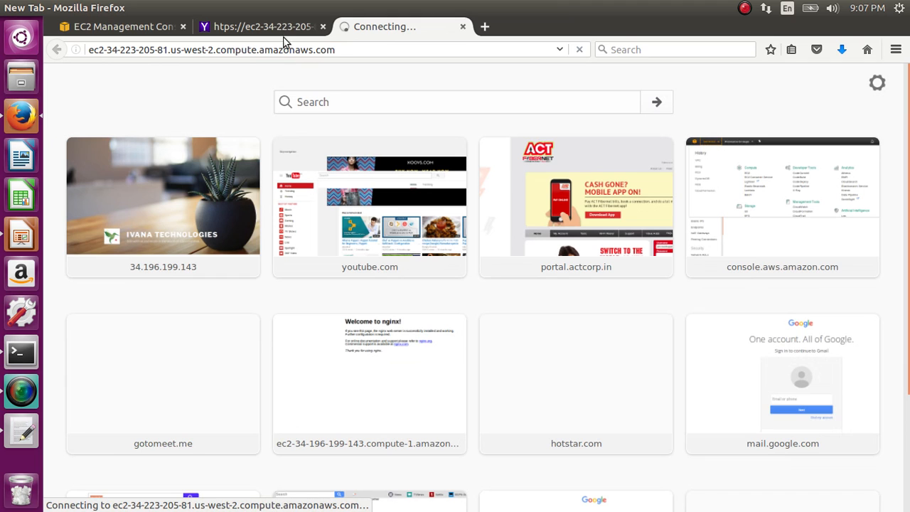
From the instance's description in the EC2 console, open its launch-wizard-1 security group in a new browser tab and switch to it
left_click(121, 26)
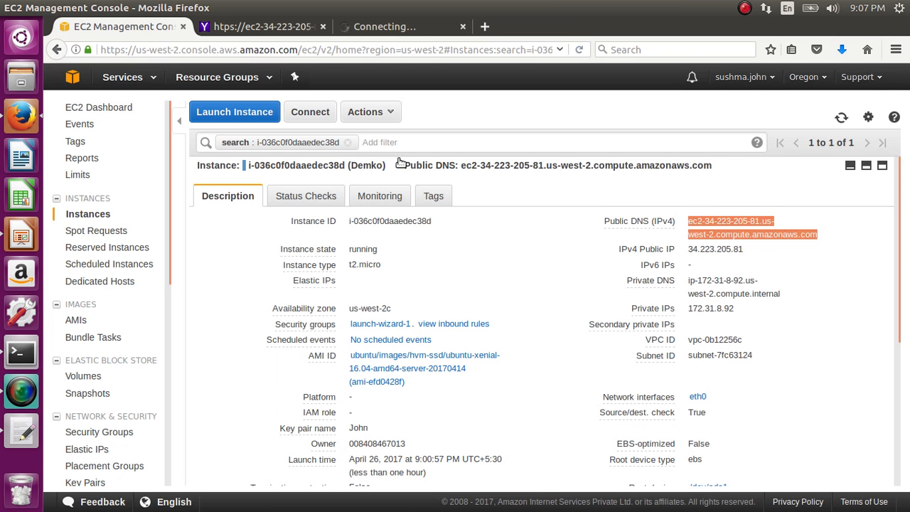
left_click(902, 293)
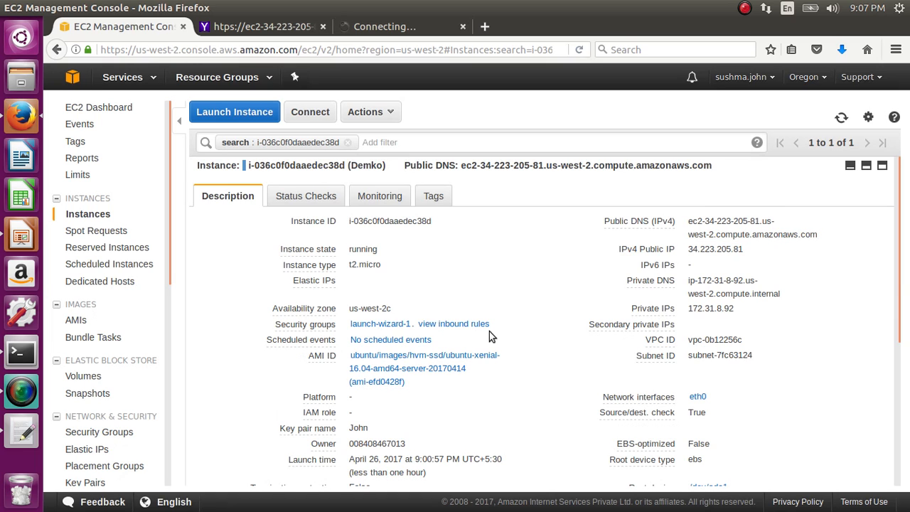
right_click(372, 328)
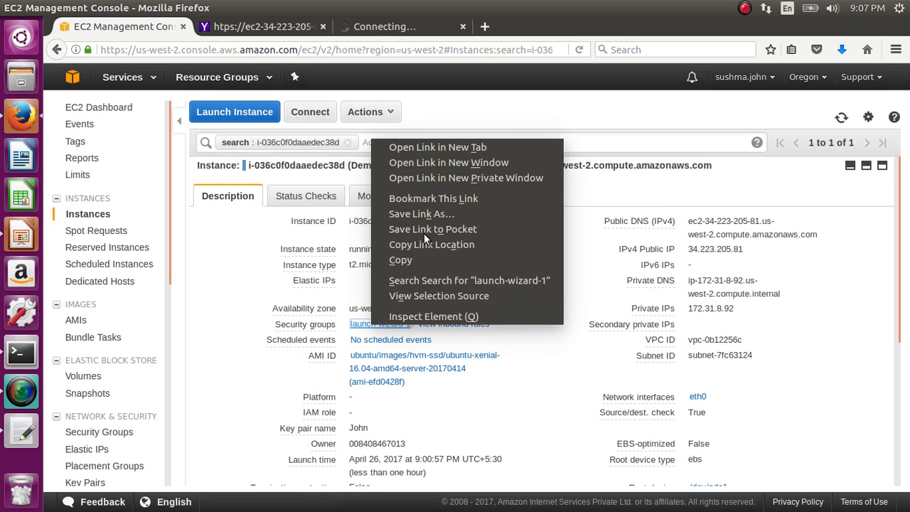
left_click(441, 147)
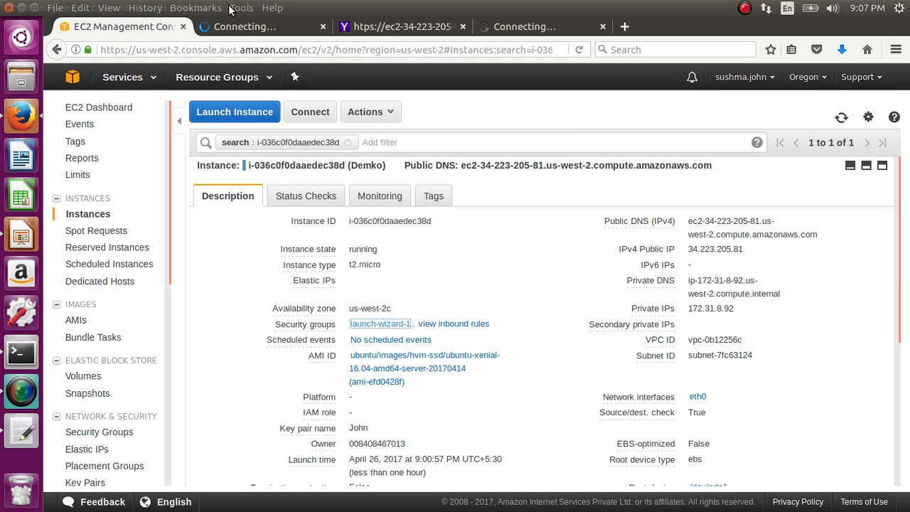
left_click(258, 26)
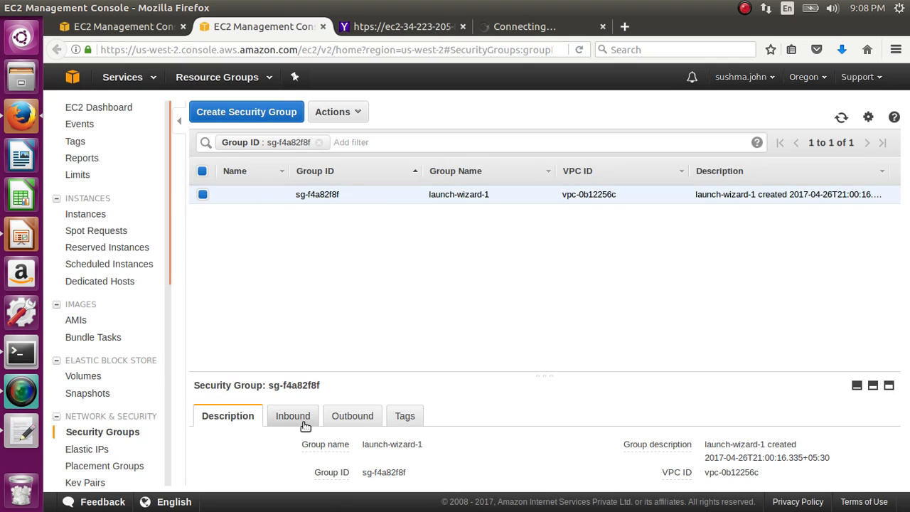
Add an HTTPS inbound rule on port 443 with sources 0.0.0.0/0 and ::/0 to launch-wizard-1 and save it
left_click(305, 424)
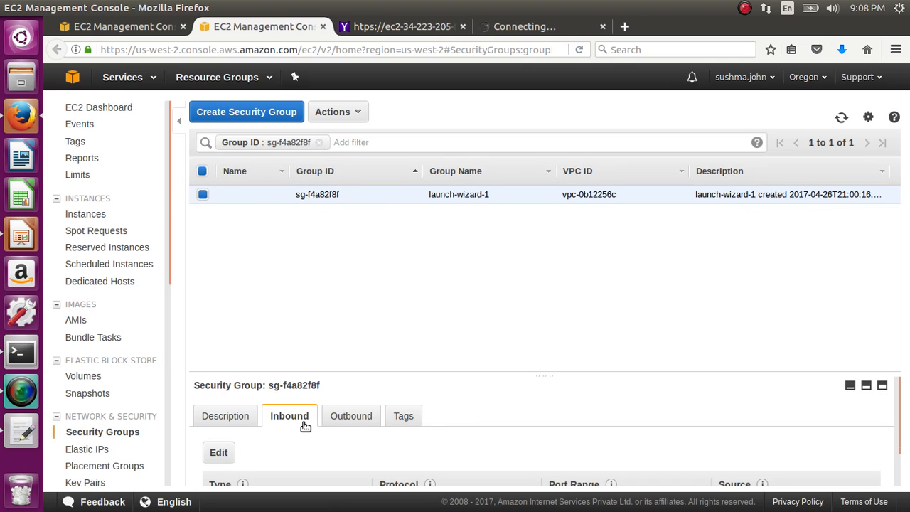
left_click(882, 386)
left_click(219, 288)
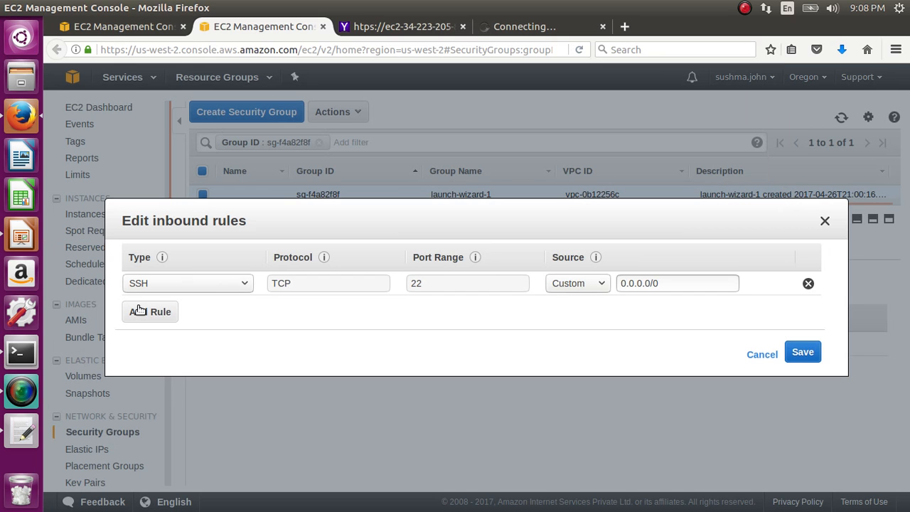
left_click(139, 311)
left_click(207, 312)
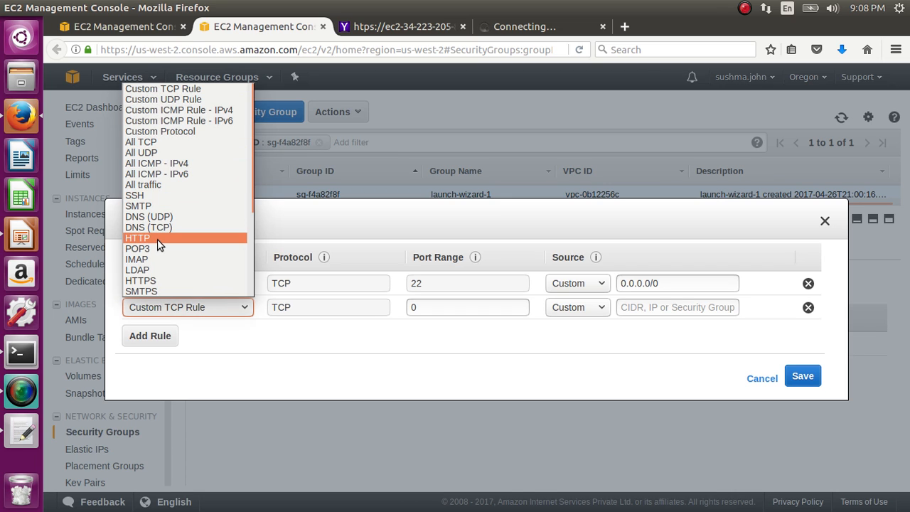
left_click(166, 282)
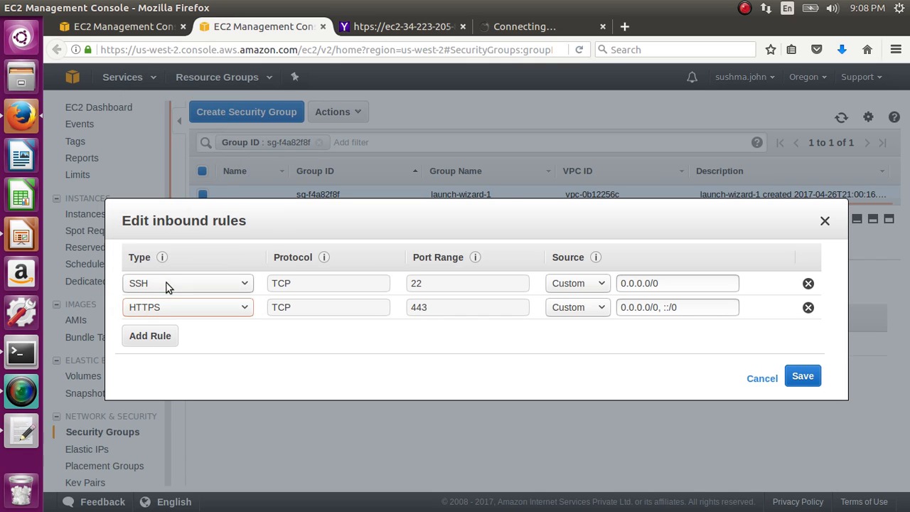
left_click(802, 377)
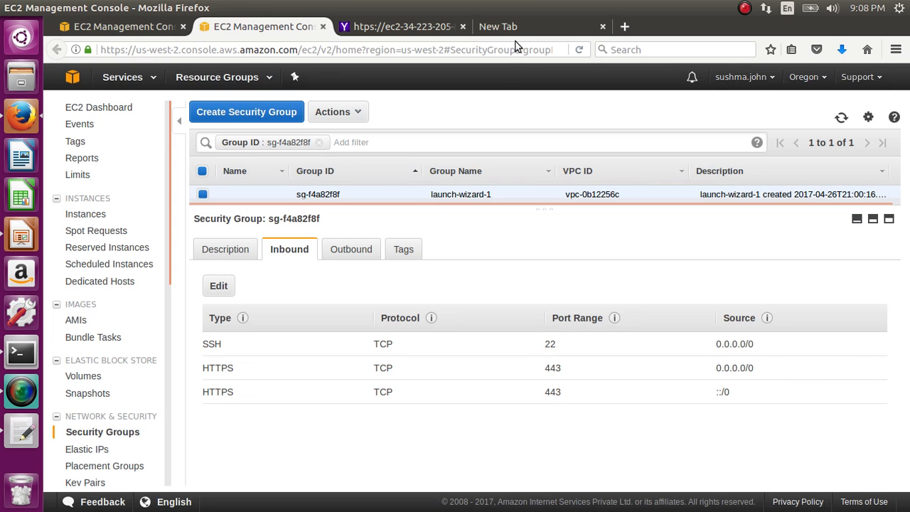
Return to the browser tab holding the instance's public DNS and retry loading the address
left_click(531, 33)
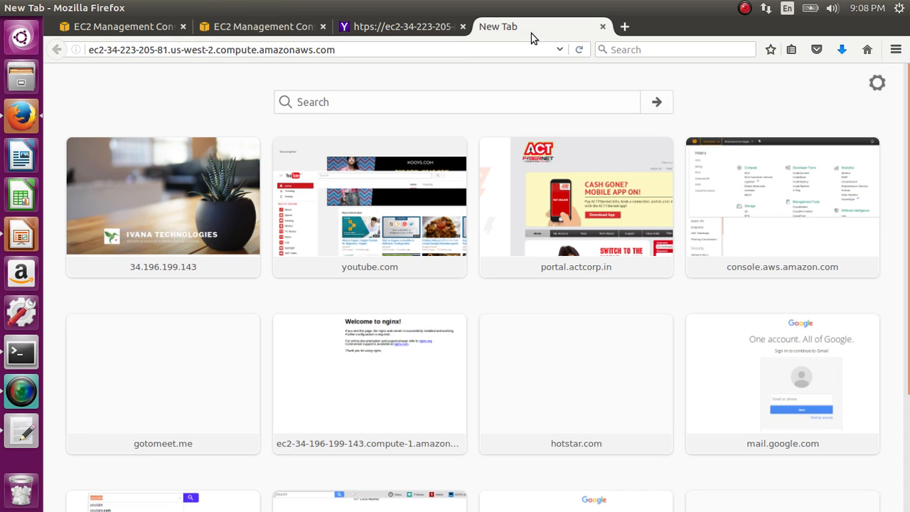
left_click(463, 54)
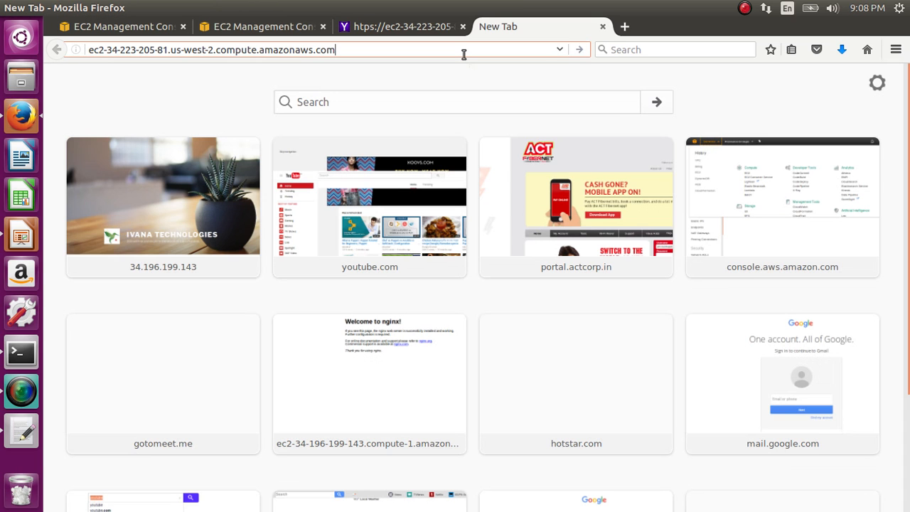
key("Return")
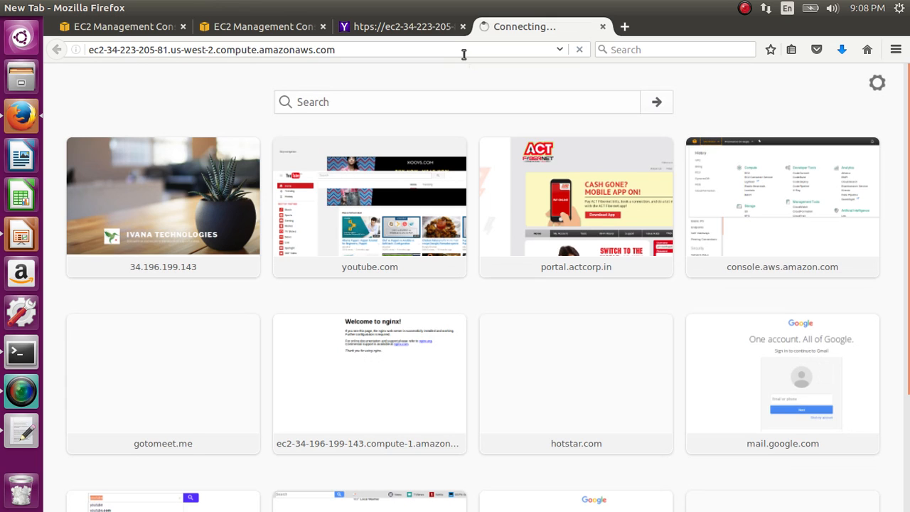
left_click(463, 54)
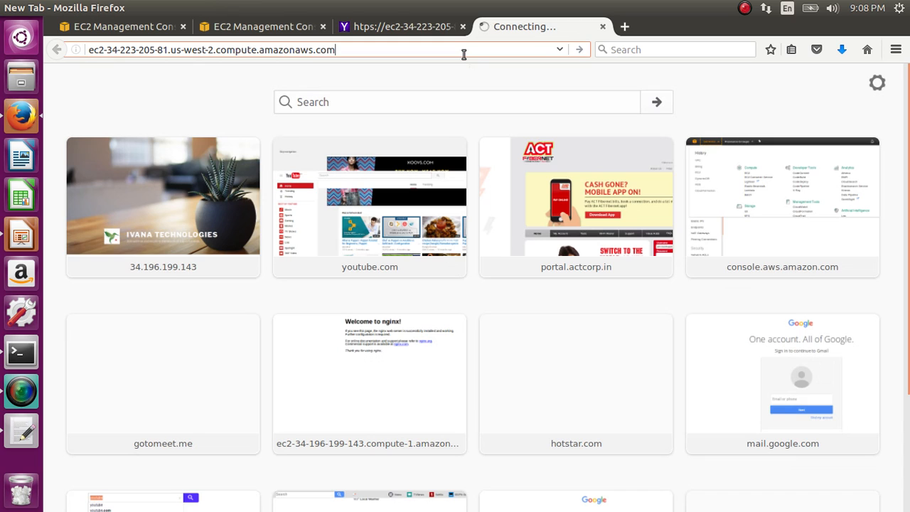
key("Return")
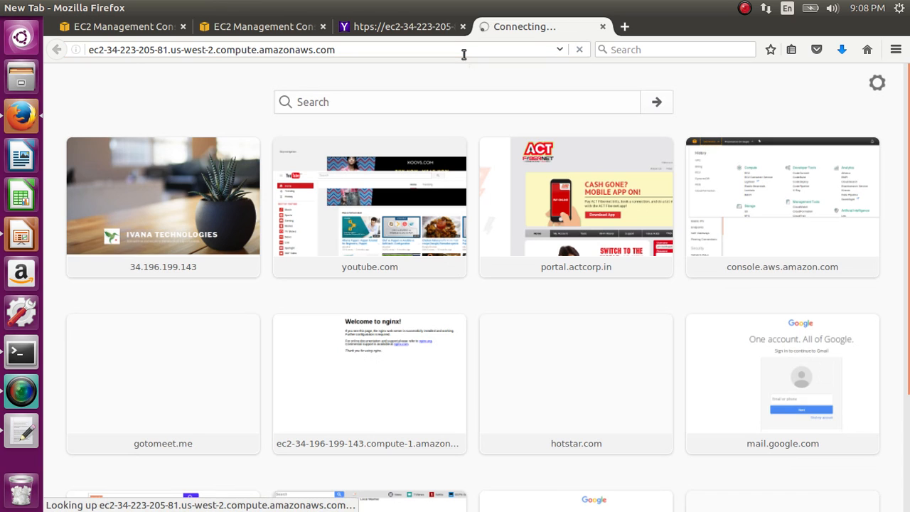
left_click(415, 22)
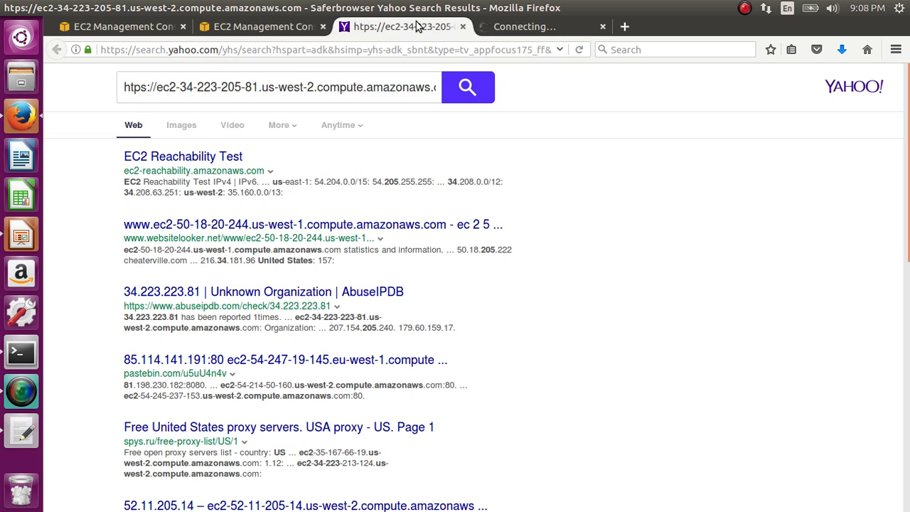
left_click(461, 29)
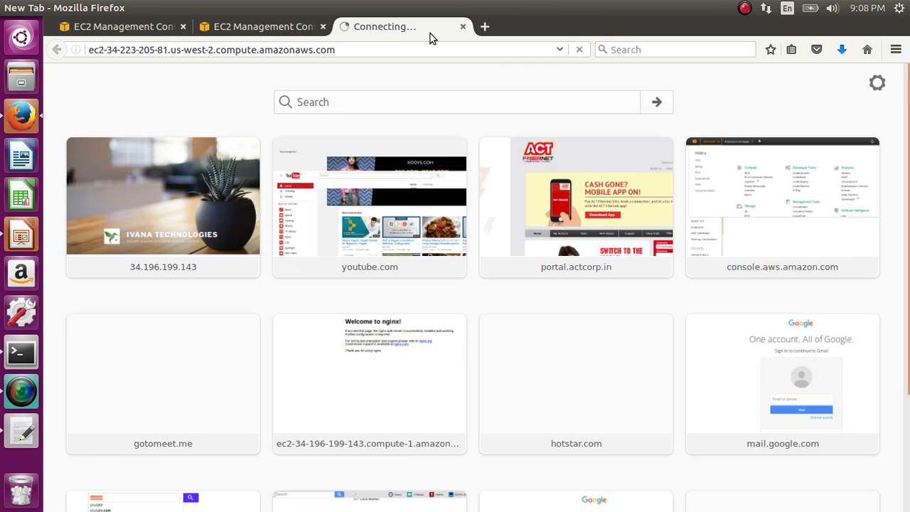
left_click(397, 54)
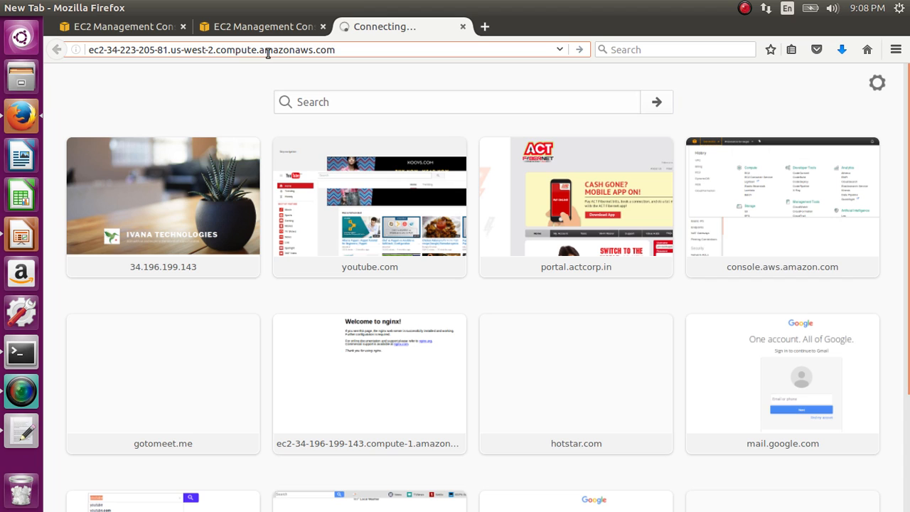
key("Home")
type("http")
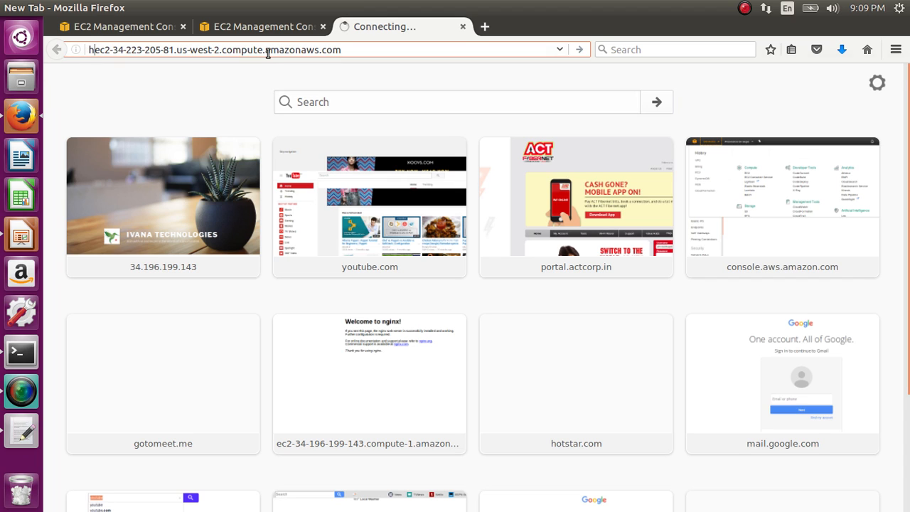
type("s://")
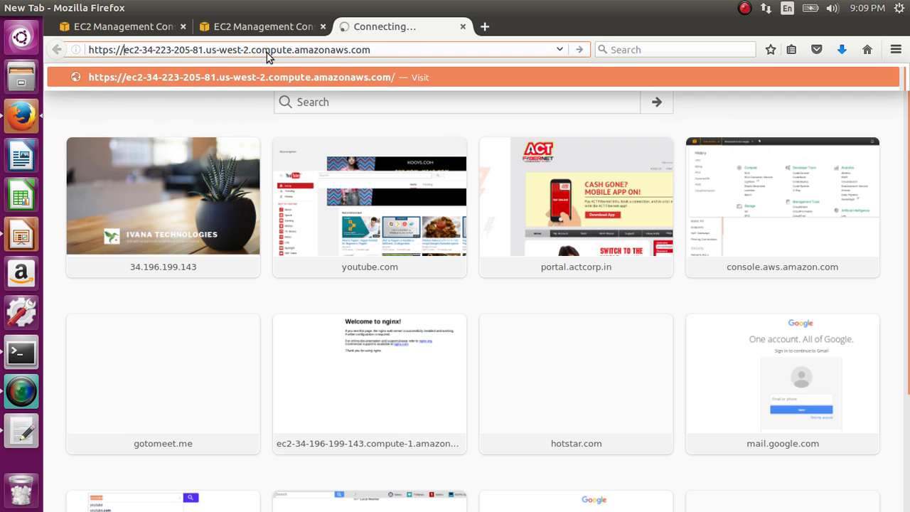
key("Return")
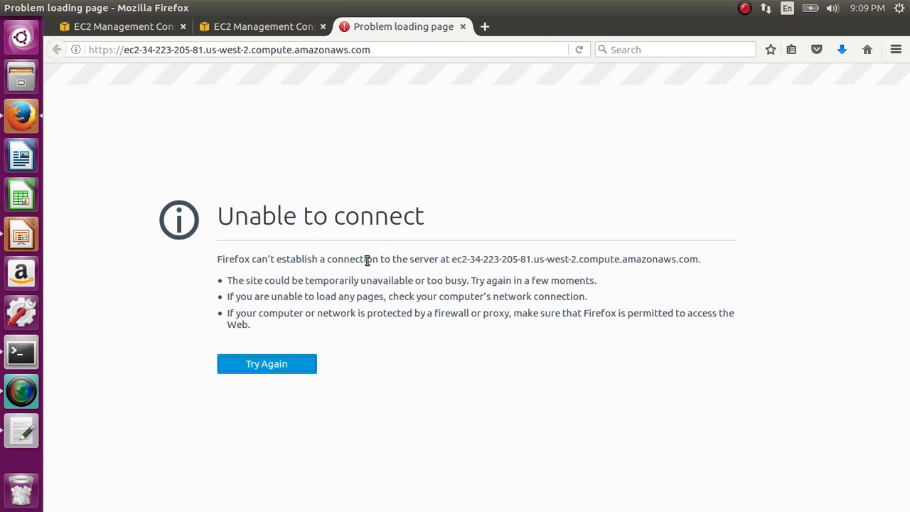
Add an HTTP inbound rule on port 80 with sources 0.0.0.0/0 and ::/0 to launch-wizard-1 and save it
left_click(219, 31)
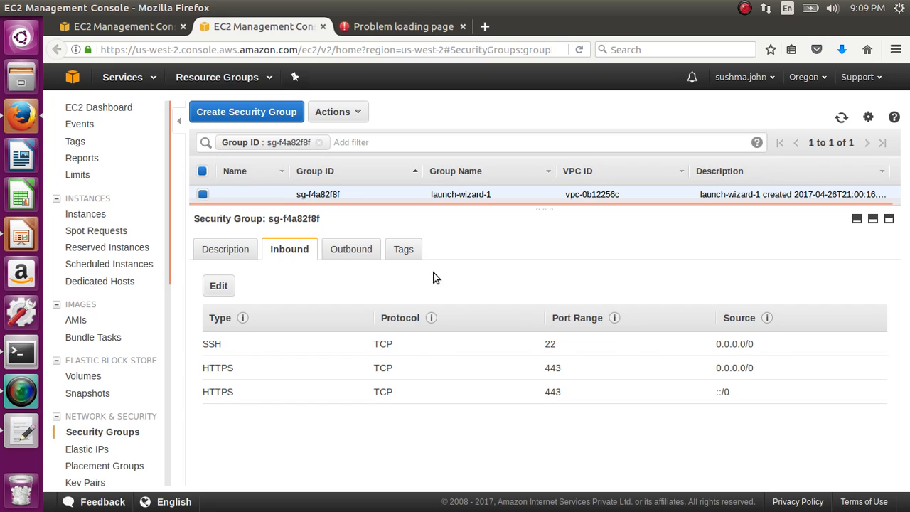
left_click(217, 286)
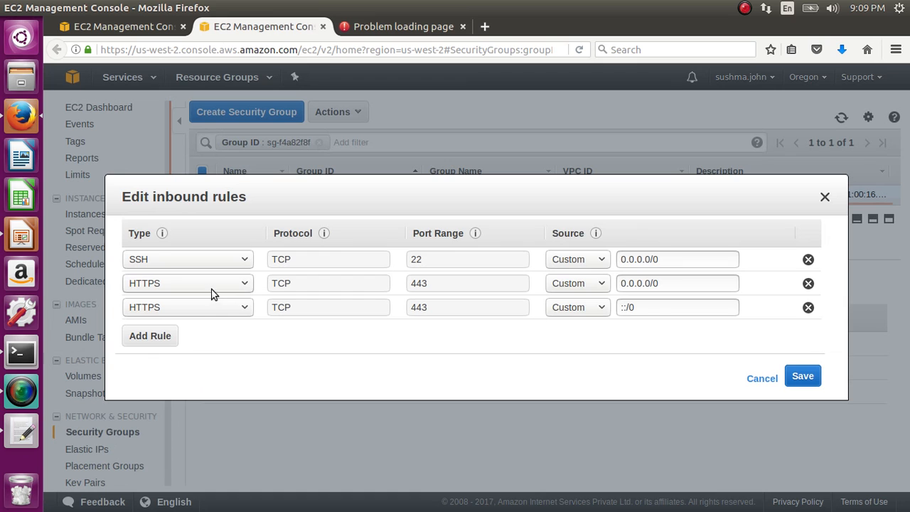
left_click(181, 340)
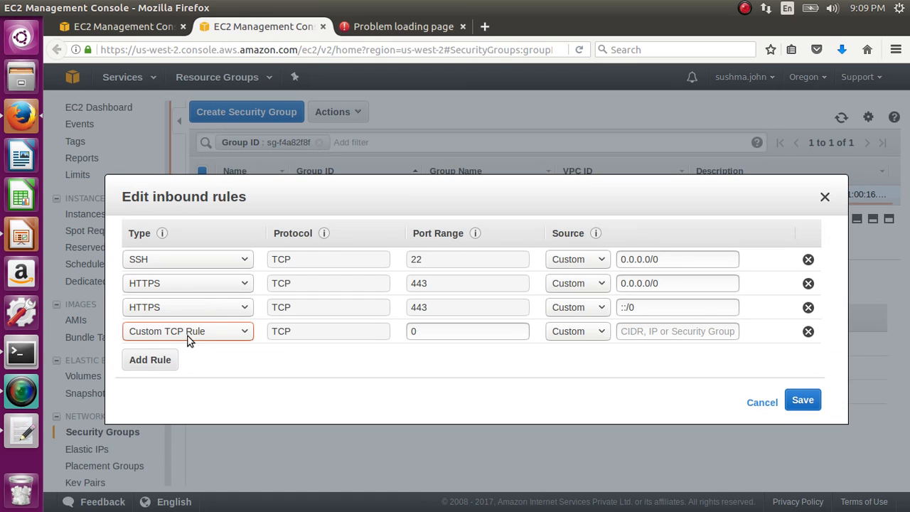
left_click(229, 332)
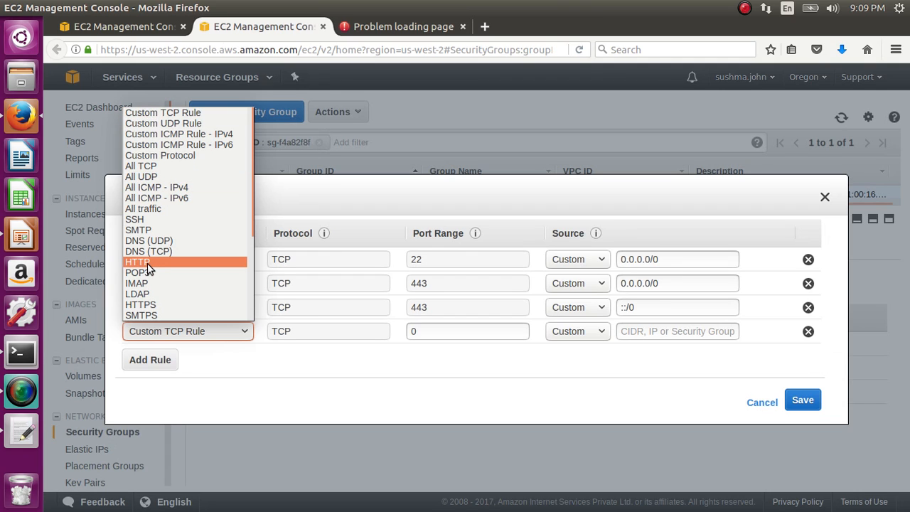
key("Escape")
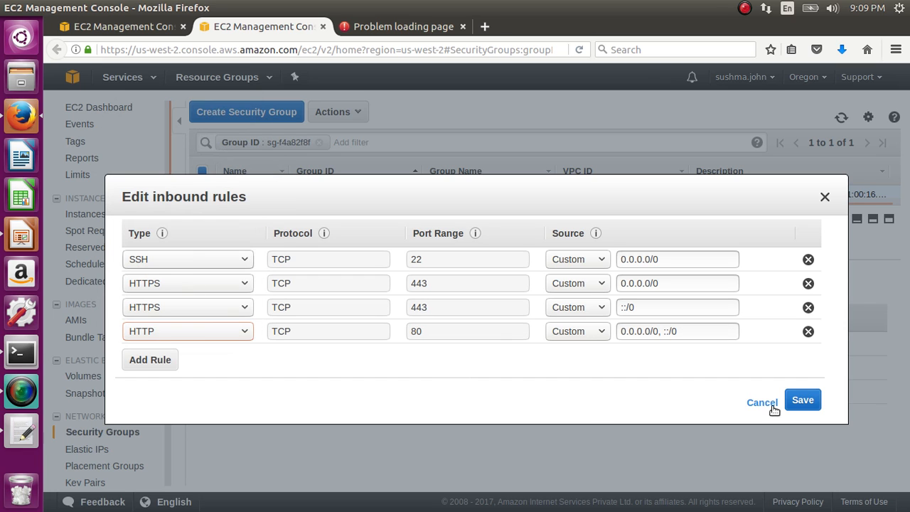
left_click(801, 400)
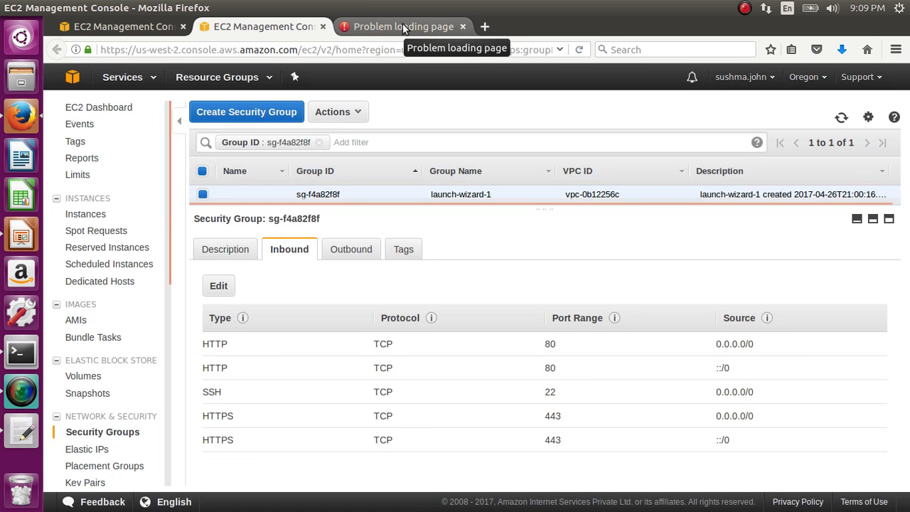
Return to the browser tab with the instance's public DNS and load the address over http instead of https
left_click(403, 27)
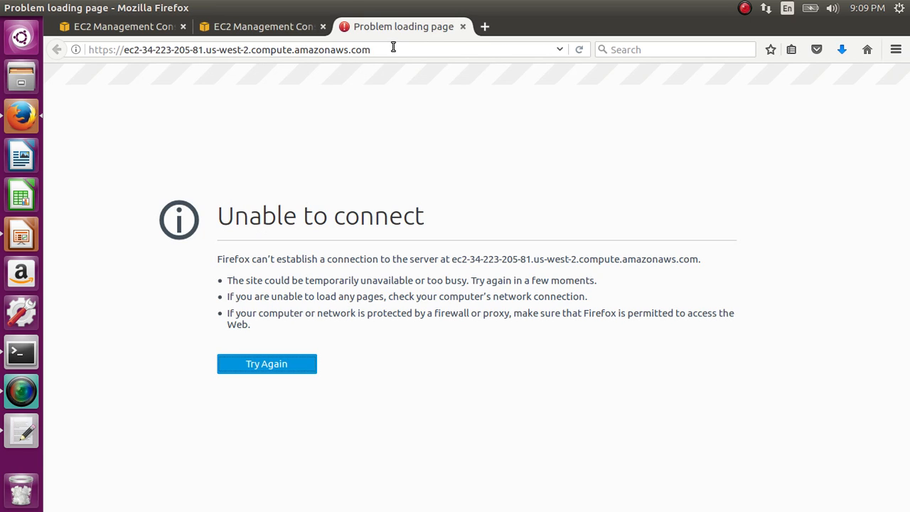
left_click(393, 47)
key("Return")
left_click(115, 50)
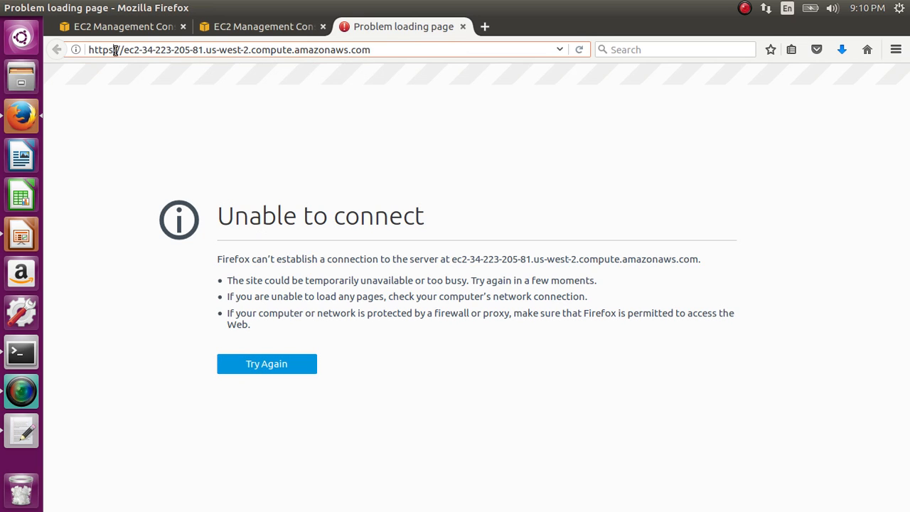
key("BackSpace")
key("Return")
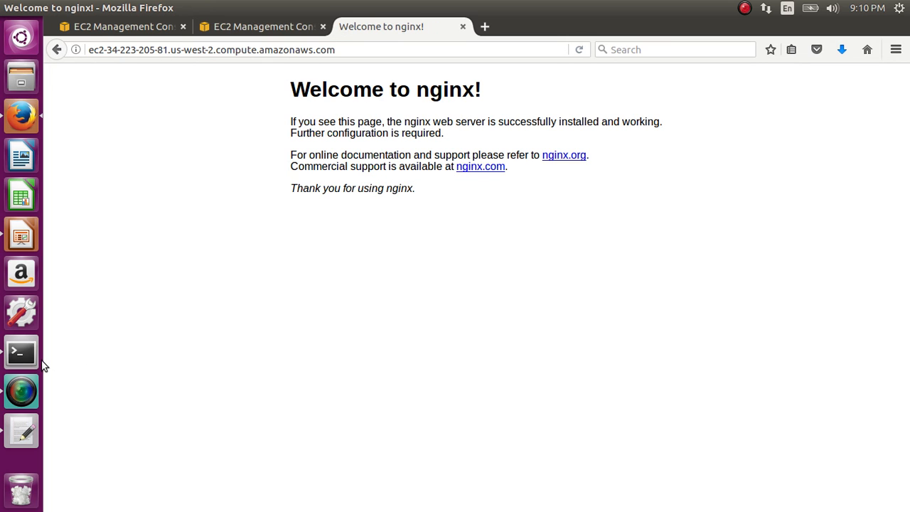
Switch to the terminal's SSH session and open the /etc/nginx/sites-enabled/ directory in vi
left_click(5, 367)
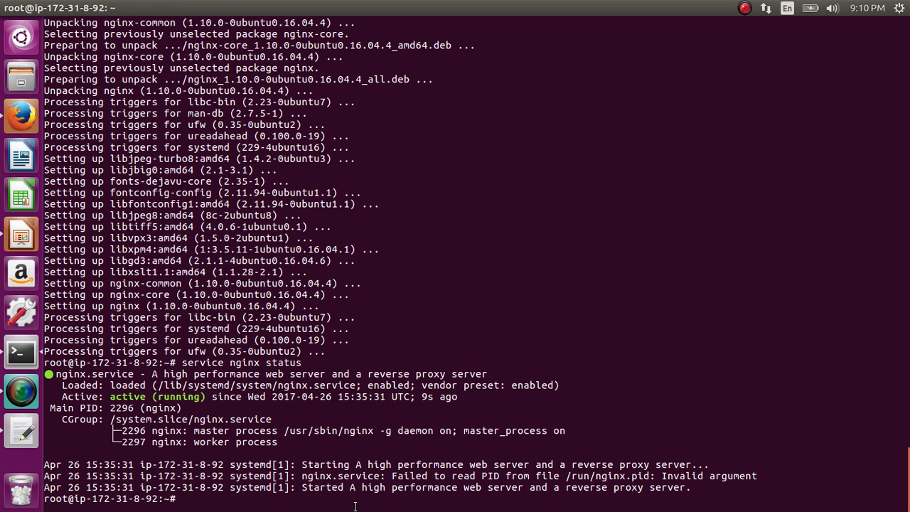
type("vi /etc/")
type("site")
key("BackSpace")
key("BackSpace")
key("BackSpace")
key("BackSpace")
key("BackSpace")
type("ng")
key("Left")
key("Left")
type("/")
key("End")
key("Tab")
type("s")
key("Tab")
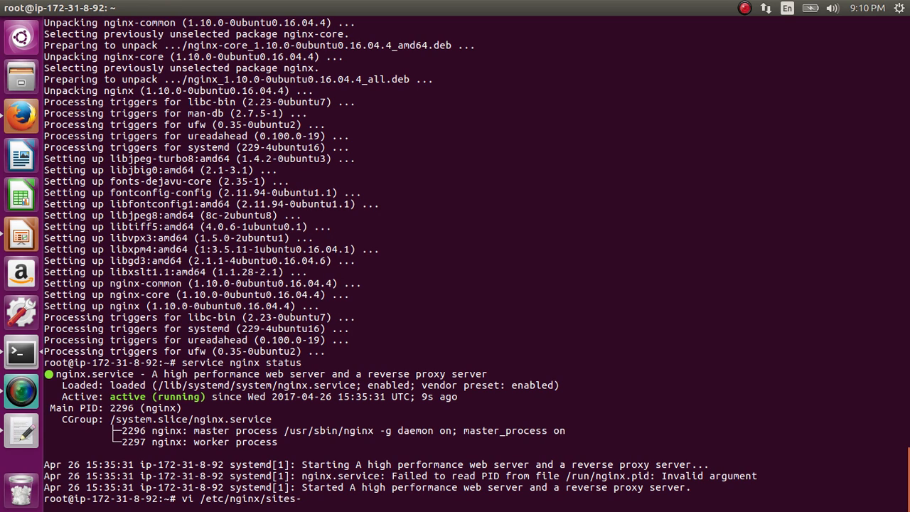
type("en")
key("Tab")
key("Return")
Open the default site configuration file from the sites-enabled directory listing
key("Down")
key("Down")
key("Return")
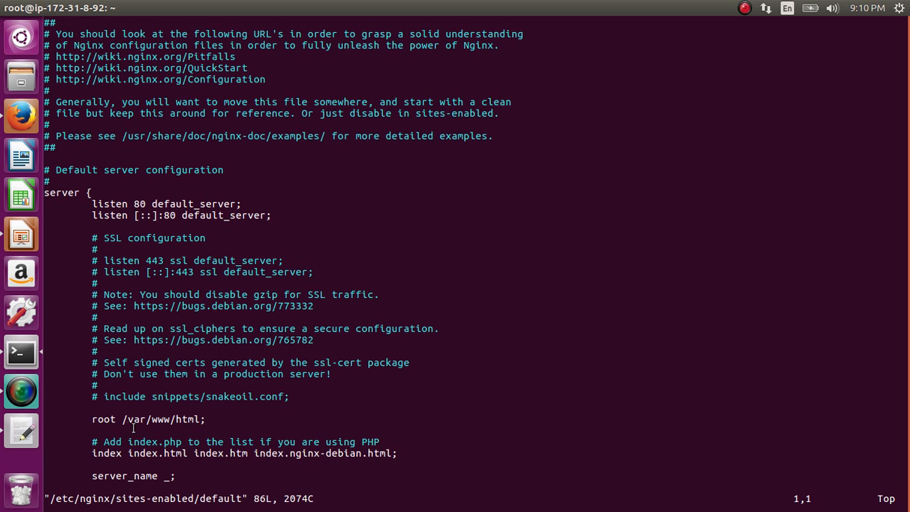
Try to copy the root path /var/www/html from the default site configuration and quit vi
left_click_drag(122, 418, 203, 420)
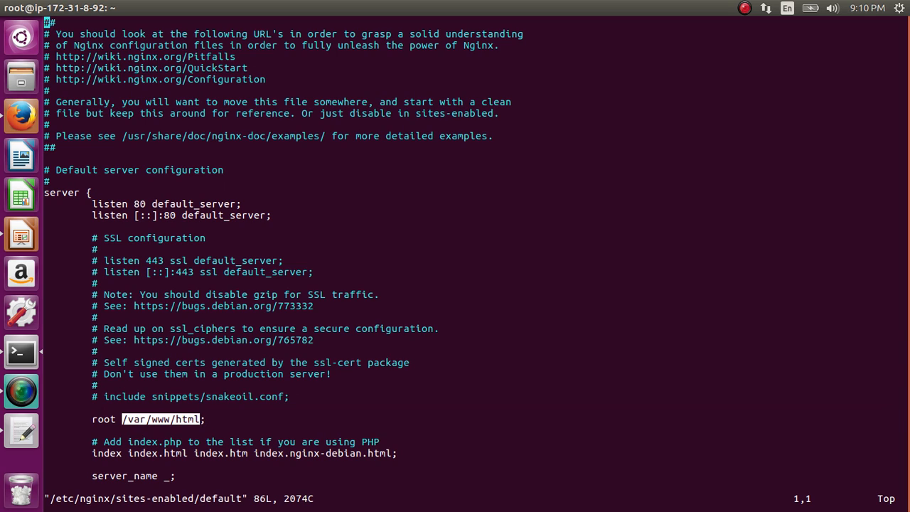
key("ctrl+c")
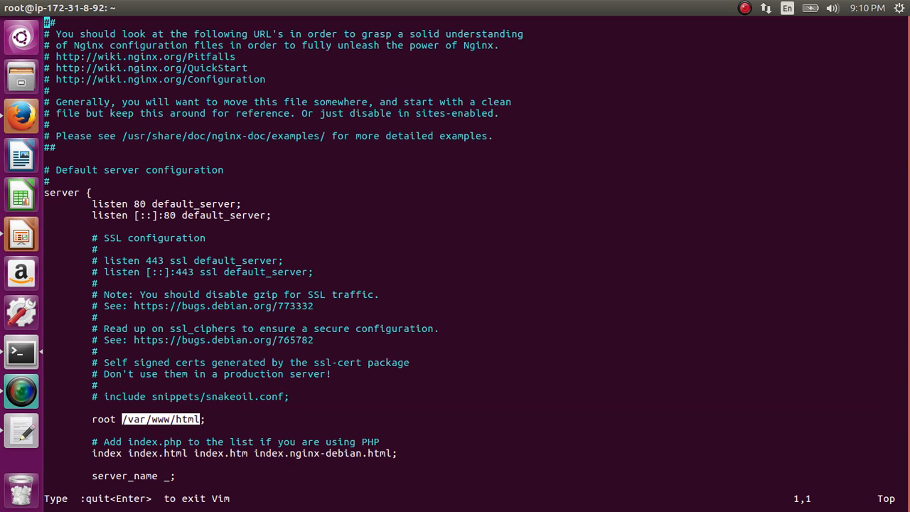
type(":q")
key("Return")
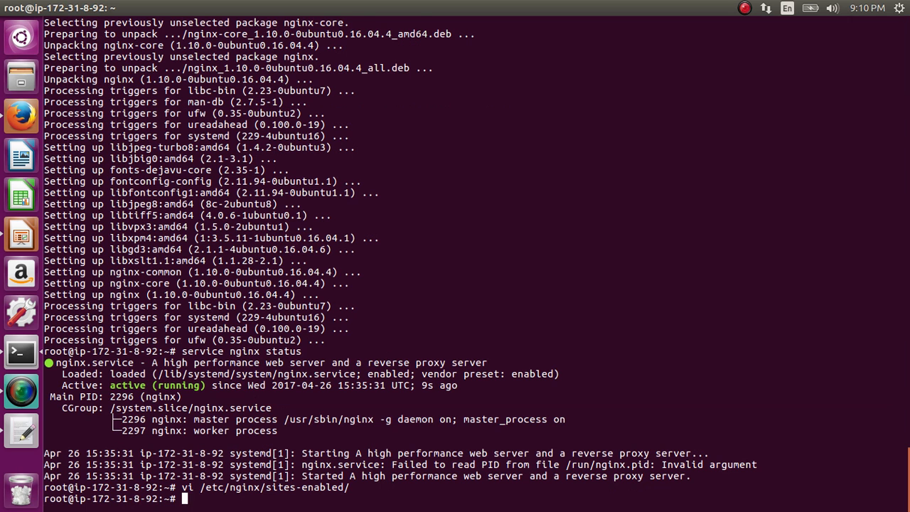
type("vi /etc/")
key("BackSpace")
key("BackSpace")
key("BackSpace")
key("BackSpace")
key("BackSpace")
right_click(200, 309)
left_click(230, 351)
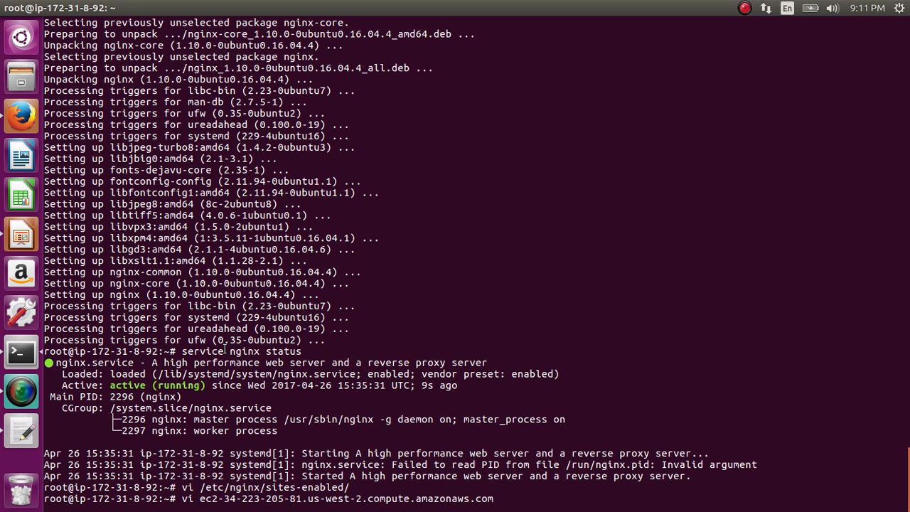
key("ctrl+c")
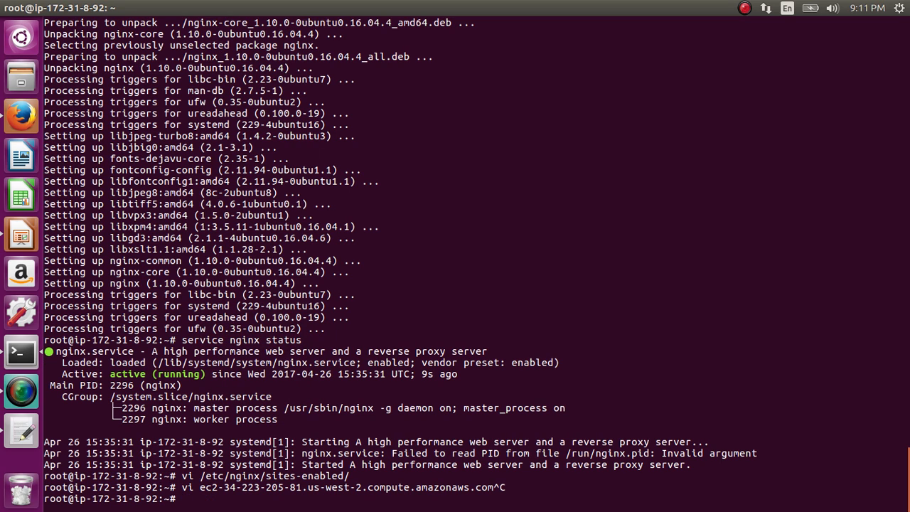
Open the web root directory /var/www/html in vi
type("vi /var/")
key("Tab")
key("Tab")
key("Tab")
type("w")
key("Tab")
key("Tab")
key("Tab")
key("BackSpace")
key("BackSpace")
key("BackSpace")
key("BackSpace")
key("BackSpace")
key("BackSpace")
key("BackSpace")
key("BackSpace")
key("BackSpace")
key("BackSpace")
key("BackSpace")
key("BackSpace")
key("BackSpace")
key("BackSpace")
key("BackSpace")
key("BackSpace")
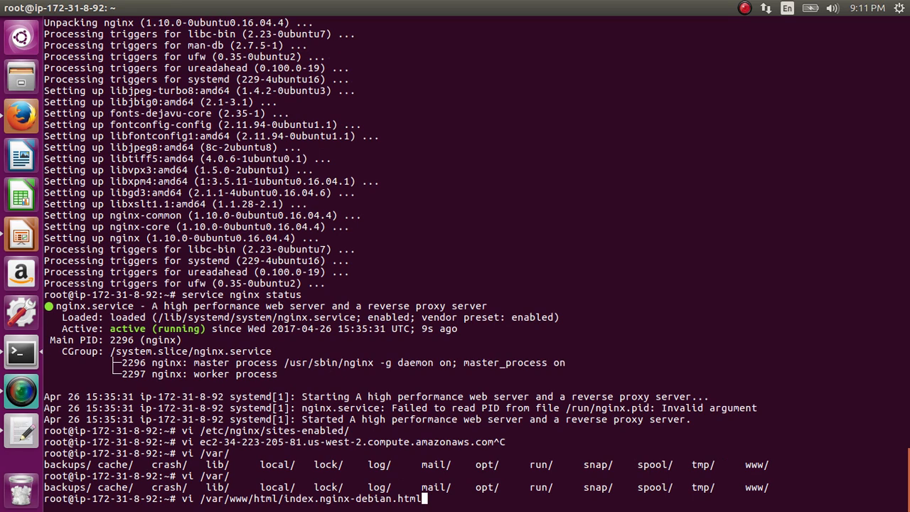
key("BackSpace")
key("BackSpace")
key("BackSpace")
key("BackSpace")
key("BackSpace")
key("BackSpace")
key("BackSpace")
key("BackSpace")
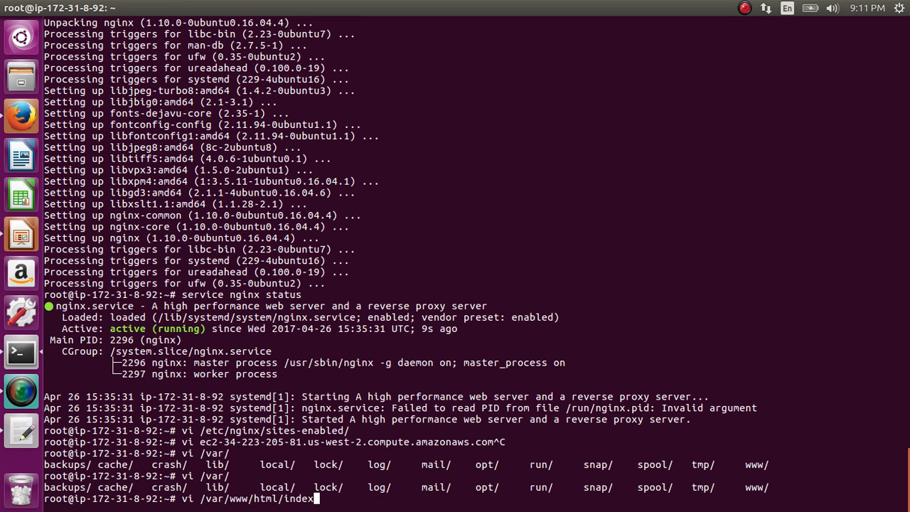
key("Return")
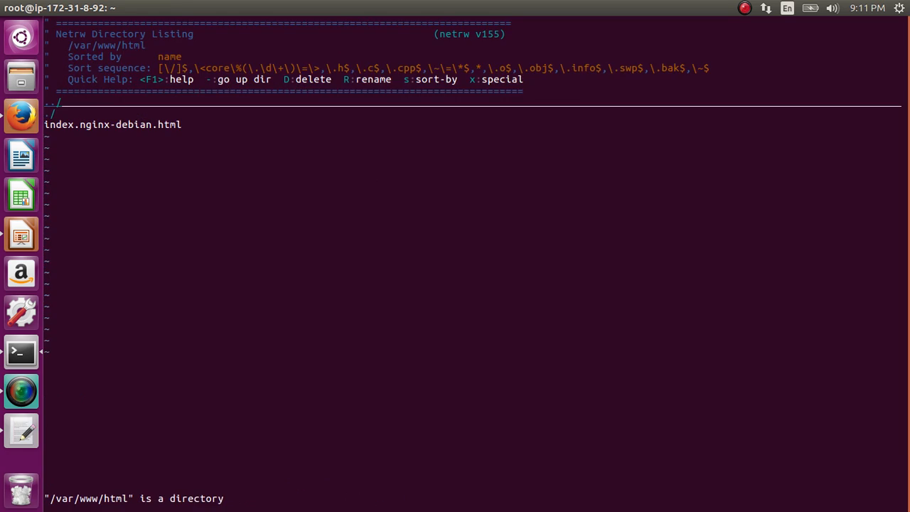
Open index.nginx-debian.html from the directory listing and move the cursor to the first paragraph below the heading
key("Down")
key("Down")
key("Return")
key("Down")
key("Down")
key("Down")
key("Down")
key("Down")
key("Down")
key("Down")
key("Down")
key("Down")
key("Down")
key("Down")
key("Down")
key("Down")
key("Down")
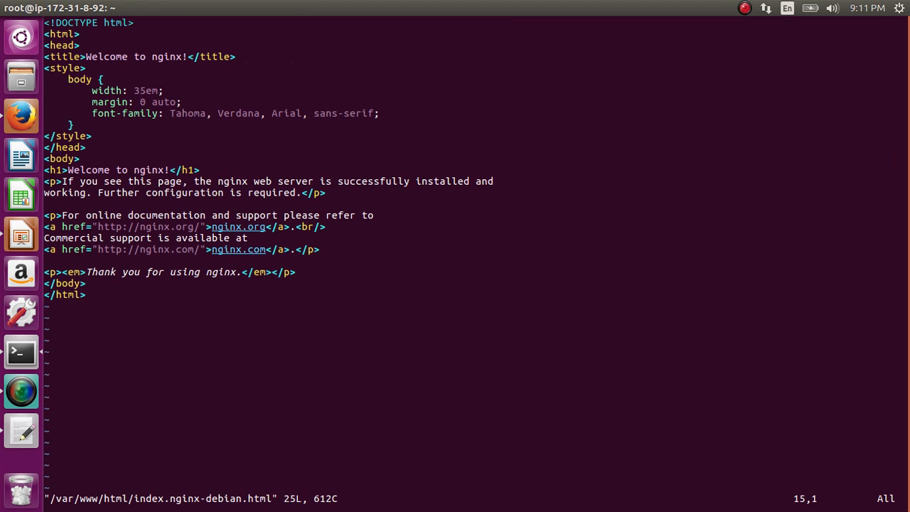
Delete the text "Welcome to nginx!" between the h1 tags of the page body, keeping the tags
key("Up")
key("Up")
key("Up")
key("Up")
key("Up")
key("Up")
key("Down")
key("Down")
key("Down")
key("Down")
key("Down")
key("Down")
key("Right")
key("Right")
key("Right")
key("Right")
key("Right")
key("Right")
key("Right")
key("Right")
key("Right")
key("Right")
key("Right")
key("Right")
key("Right")
key("Right")
key("Right")
key("Right")
key("Right")
key("Right")
key("Right")
key("Up")
key("Right")
key("Right")
key("Left")
key("Left")
key("Left")
key("Left")
key("Left")
key("Left")
key("Left")
key("Left")
key("Left")
key("Left")
key("Left")
key("Left")
key("i")
key("Right")
key("Right")
key("Right")
key("Right")
key("Right")
key("BackSpace")
key("Delete")
key("BackSpace")
key("BackSpace")
key("BackSpace")
key("BackSpace")
key("BackSpace")
key("BackSpace")
key("BackSpace")
key("BackSpace")
key("BackSpace")
key("Delete")
key("Delete")
key("Delete")
key("Delete")
key("Delete")
key("Delete")
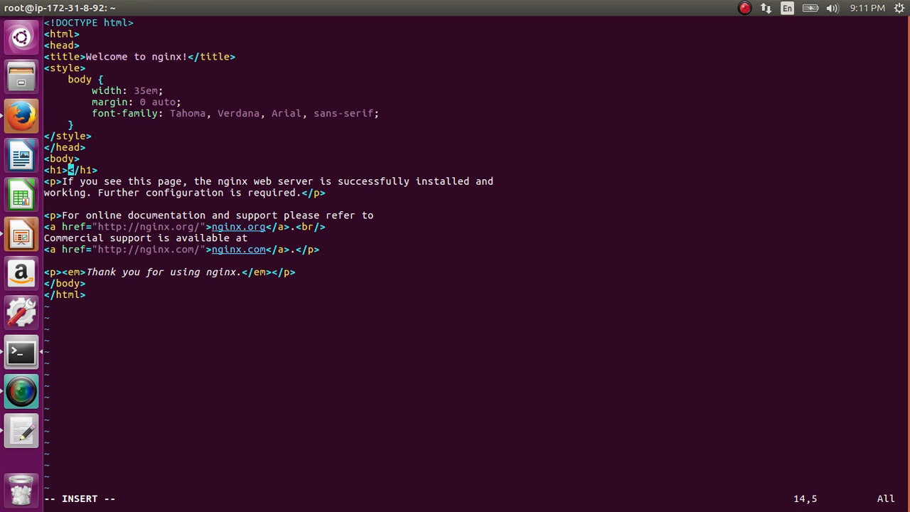
Enter "This is the demo by" plus the presenter's first name as the h1 heading and leave insert mode
type("T")
type("his is the ")
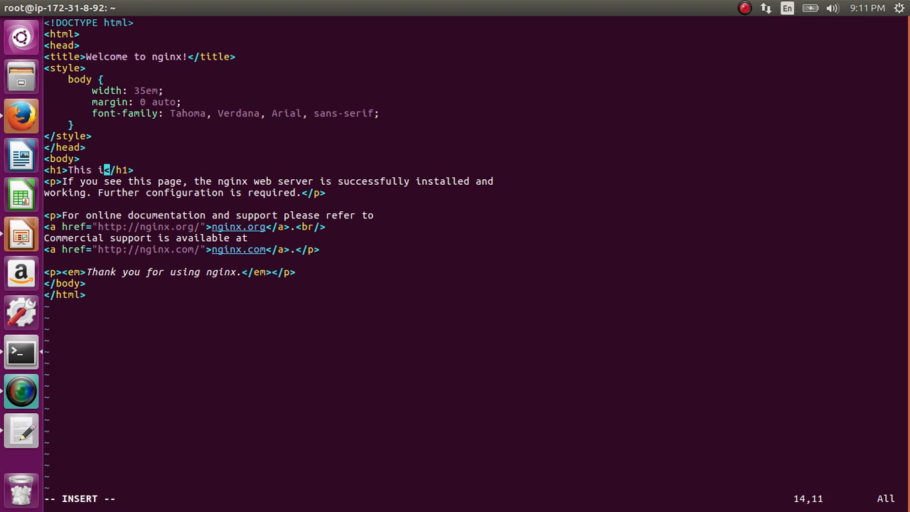
type("demo ")
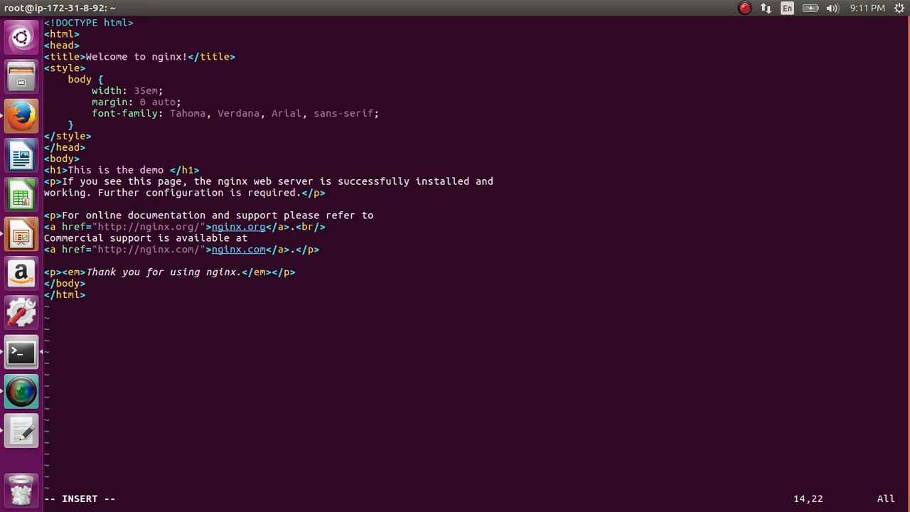
type("by John")
key("Escape")
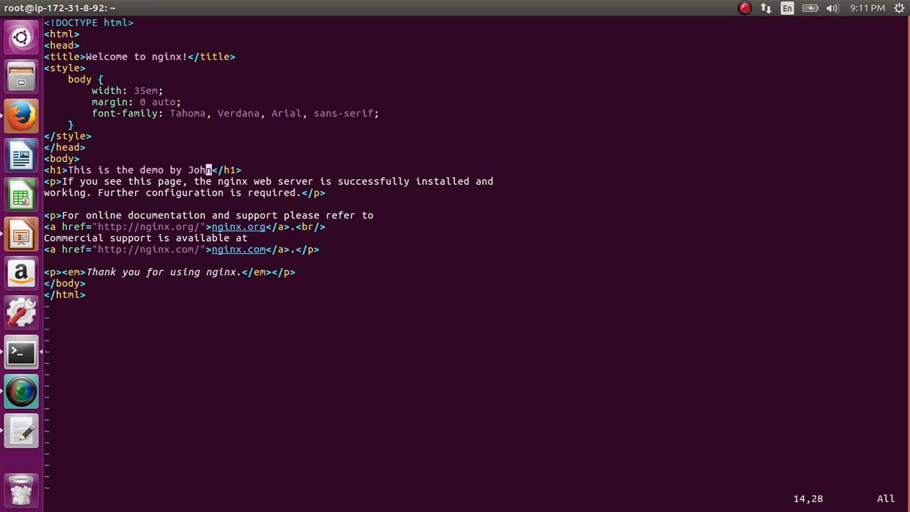
Save the edited page, quit vi, and restart the nginx service
type(":wq")
key("Return")
type("service nginx restart")
key("Return")
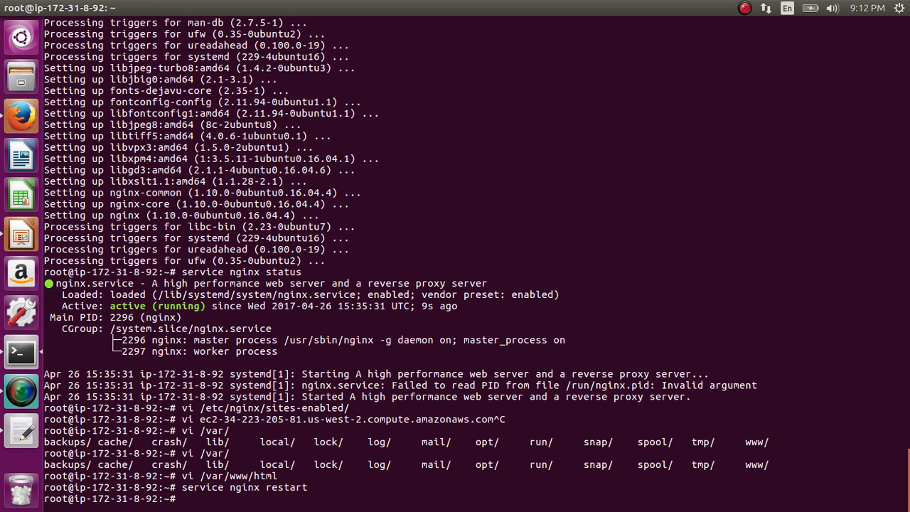
Switch to Firefox and reload the site at the instance's public DNS address
key("alt+Tab")
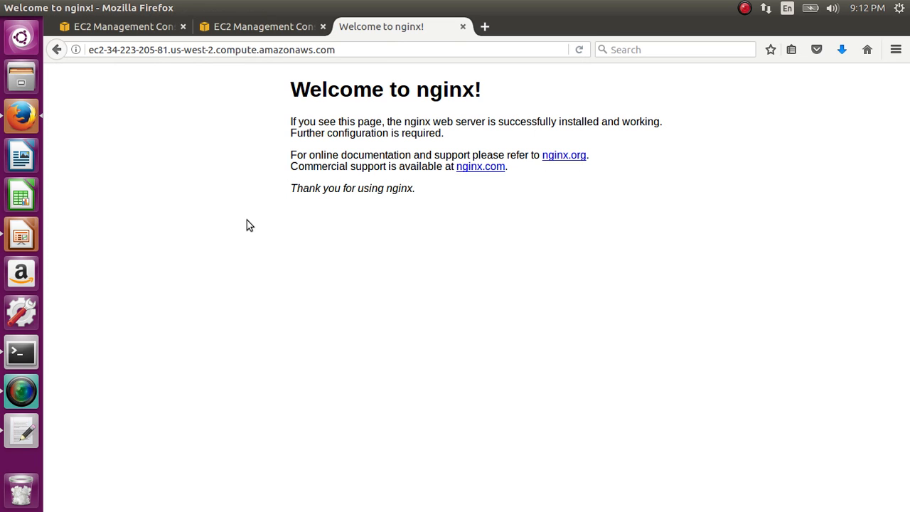
left_click(393, 50)
key("Return")
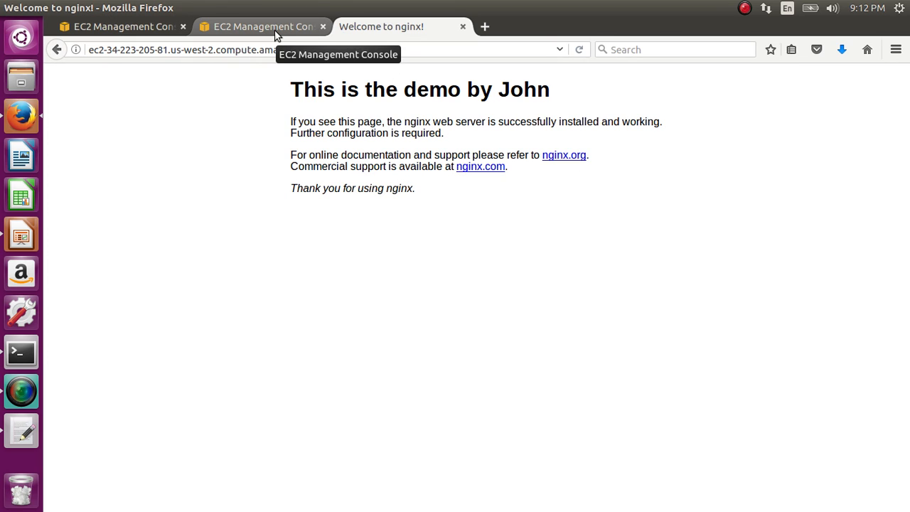
Review the site's address, the security group's inbound rules and the instance's public DNS, and return to the site
left_click_drag(98, 50, 256, 51)
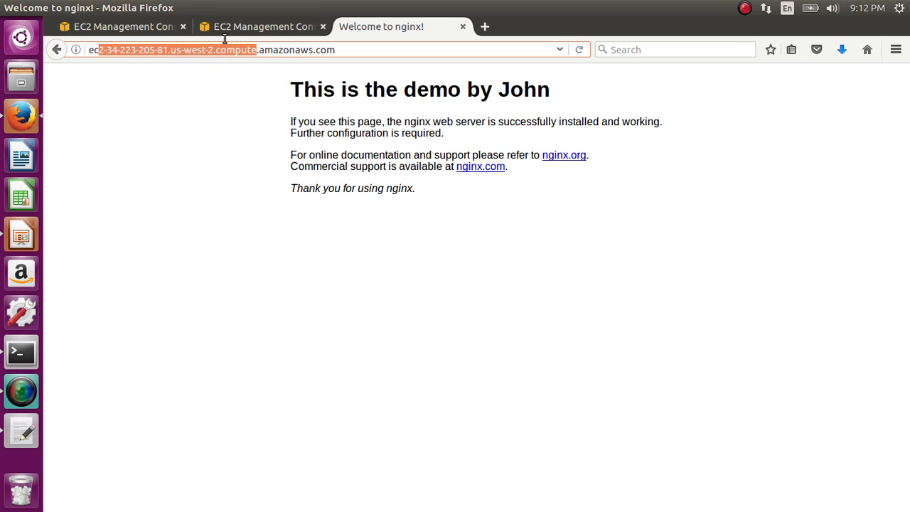
left_click(220, 27)
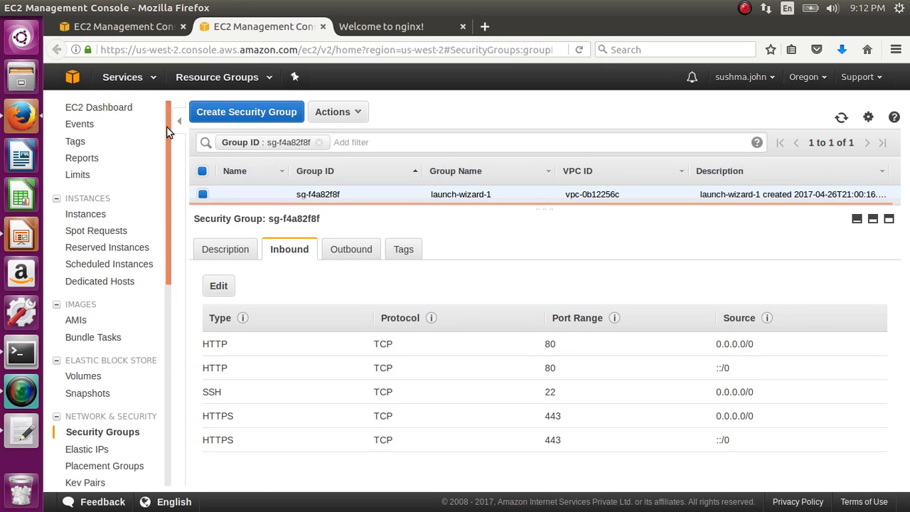
left_click(135, 30)
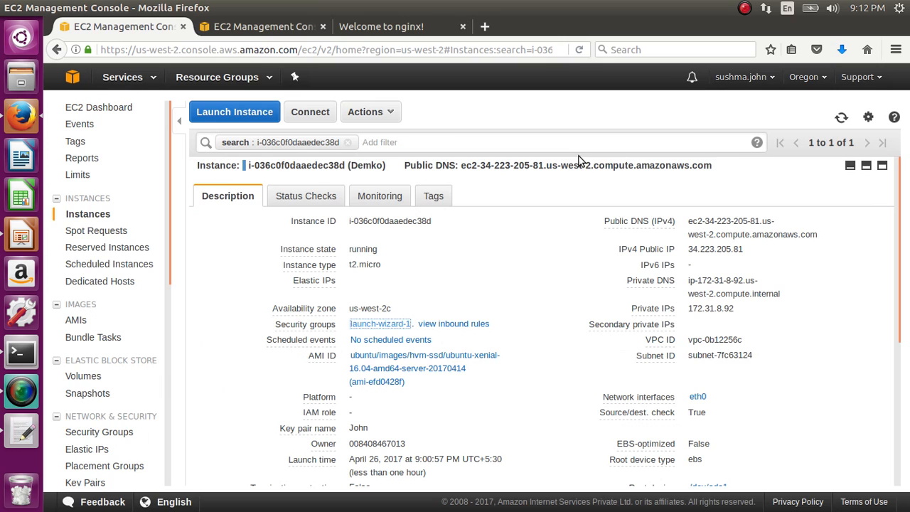
left_click(377, 26)
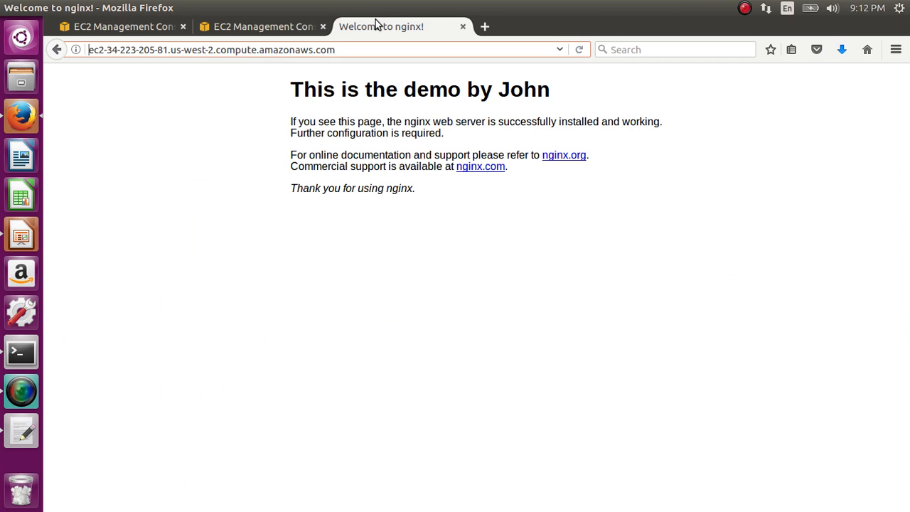
left_click(278, 105)
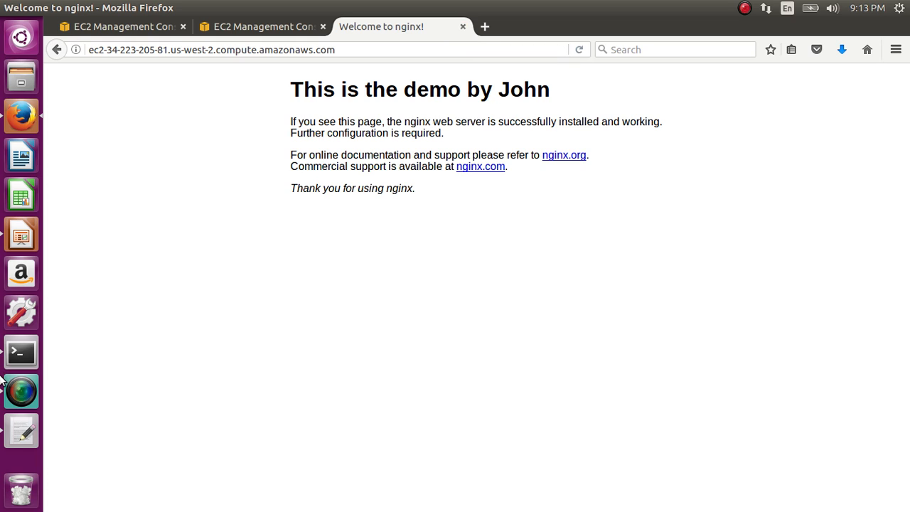
Switch to AWS - Demo.pptx in LibreOffice Impress, view the rest of slide 6, and select slide 7, "Any queries"
left_click(21, 236)
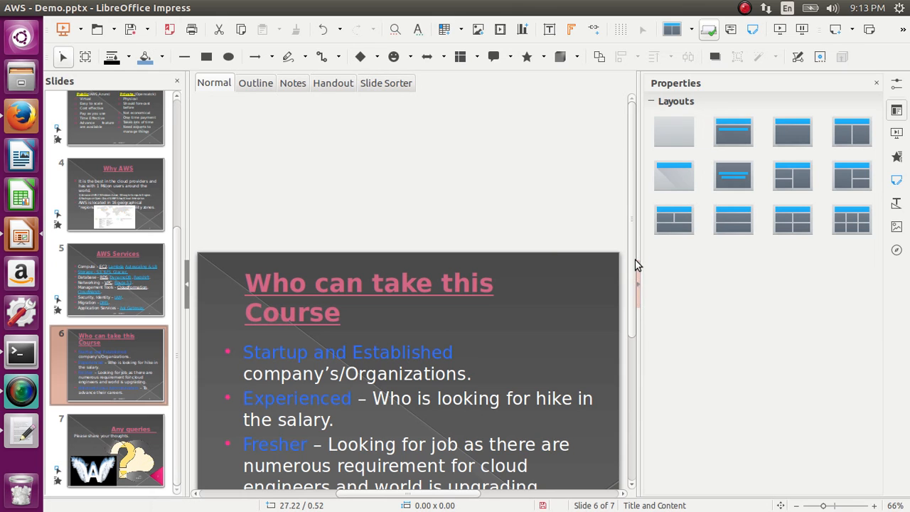
left_click_drag(634, 260, 626, 407)
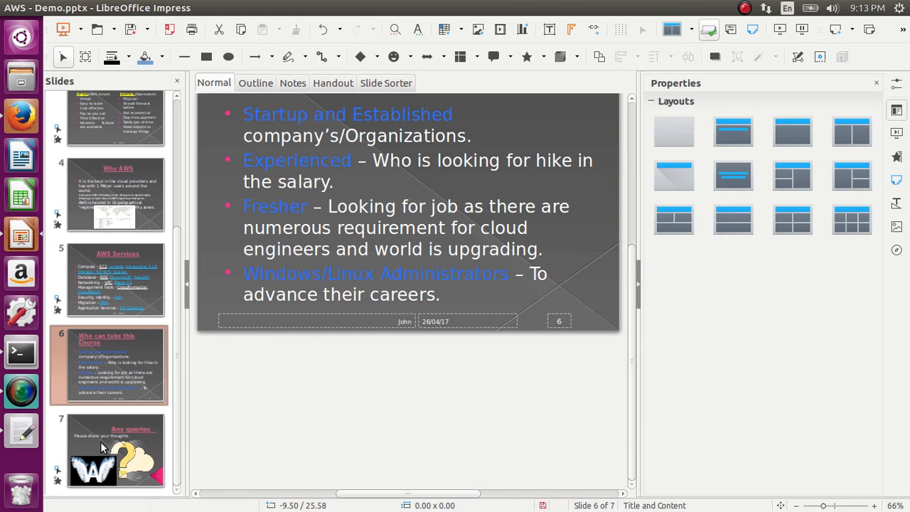
left_click(147, 444)
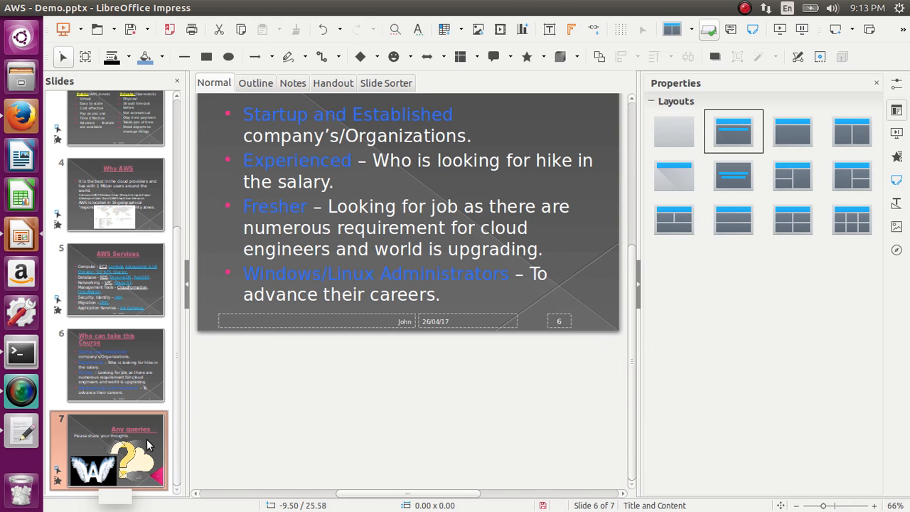